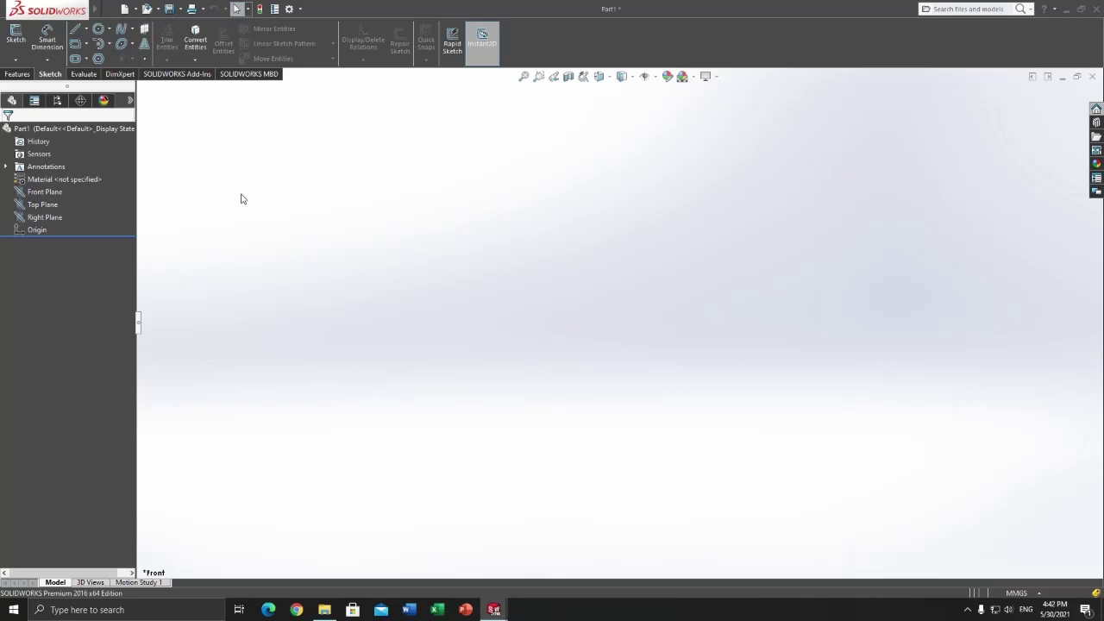
- Start a new sketch, Sketch2, on the Front Plane
left_click(16, 34)
left_click(434, 240)
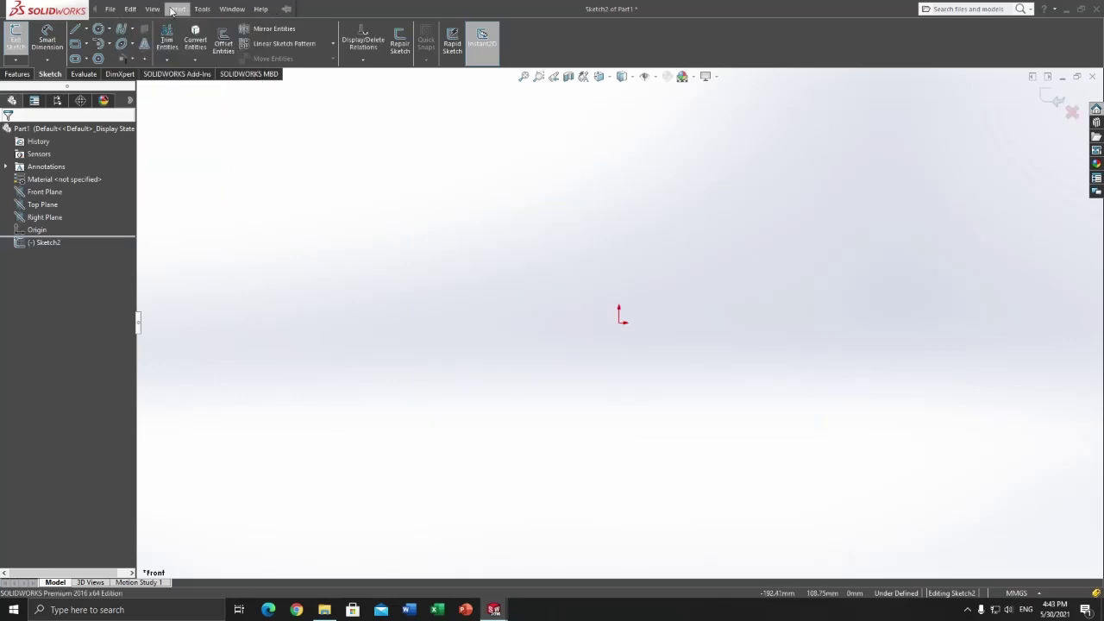
left_click(201, 9)
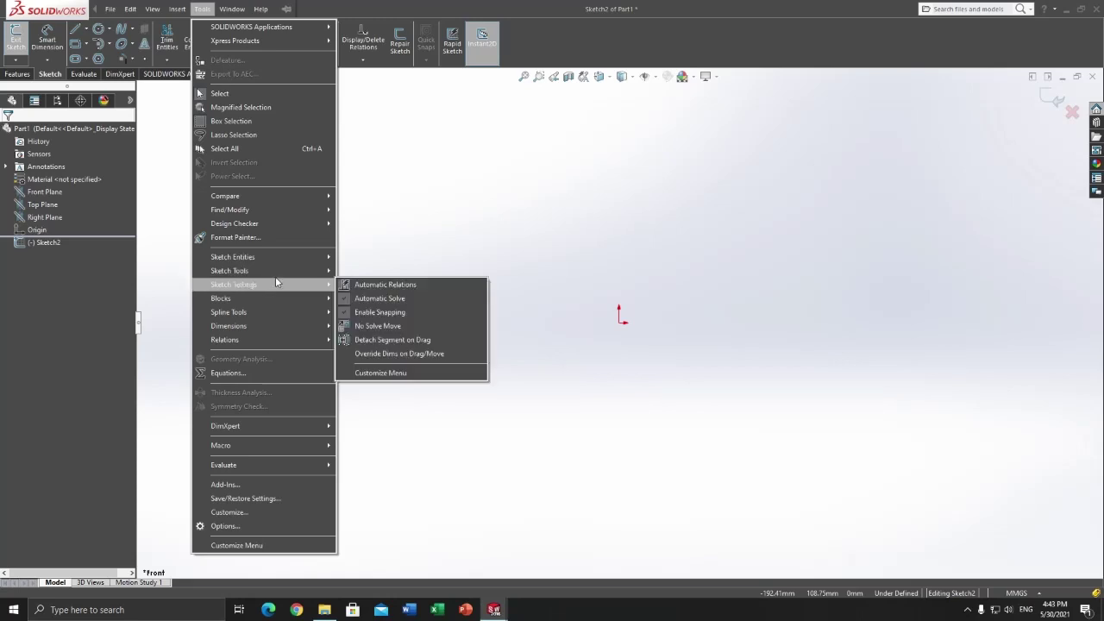
mouse_move(230, 270)
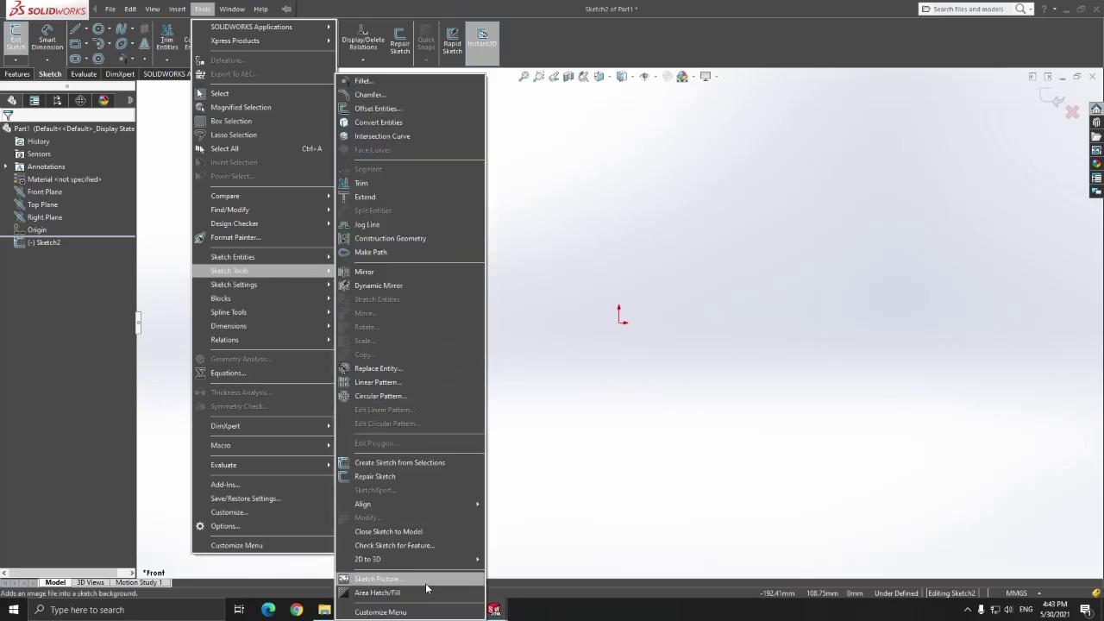
- Place the harbour crane JPG from the Desktop as a 260 × 280 mm sketch picture
left_click(425, 580)
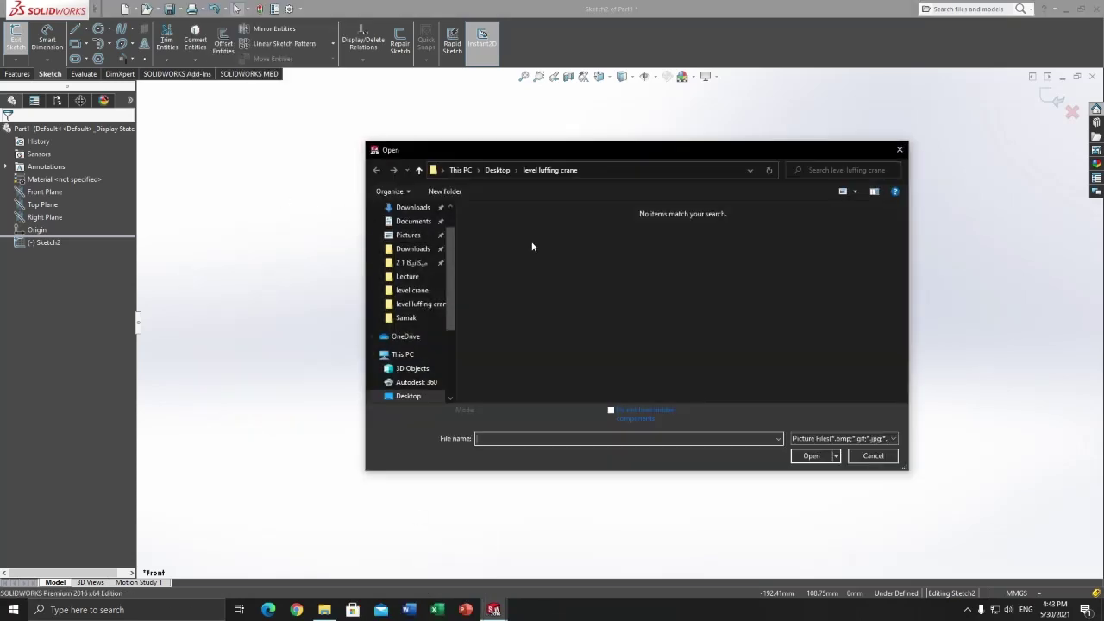
scroll(419, 345, "down", 1)
left_click(407, 355)
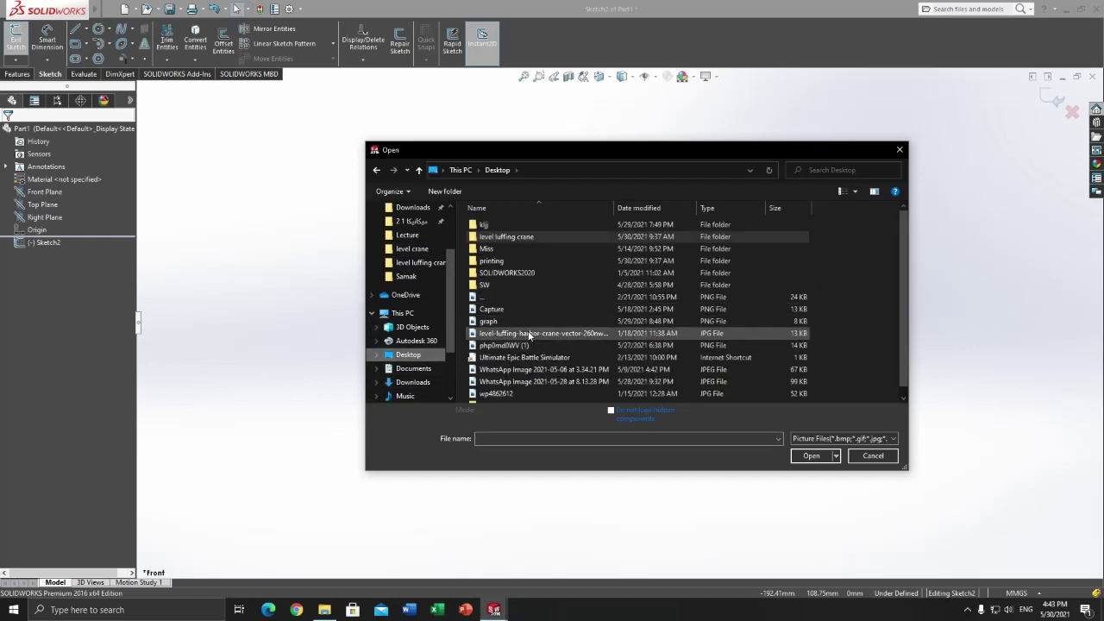
double_click(529, 332)
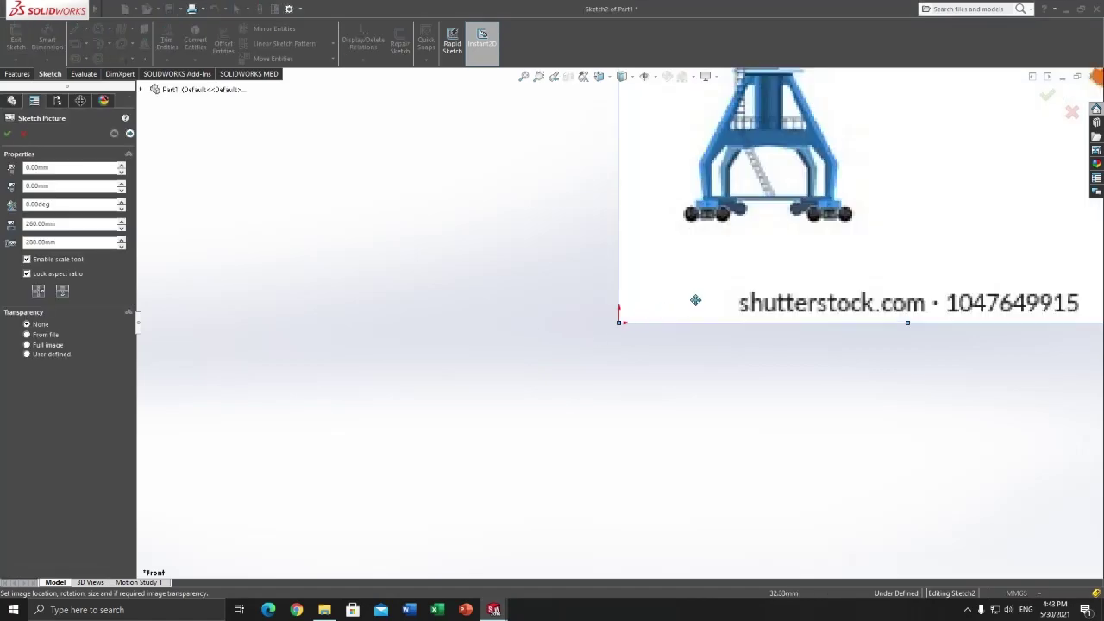
scroll(796, 244, "down", 2)
scroll(813, 233, "up", 3)
scroll(805, 201, "up", 2)
scroll(776, 207, "down", 2)
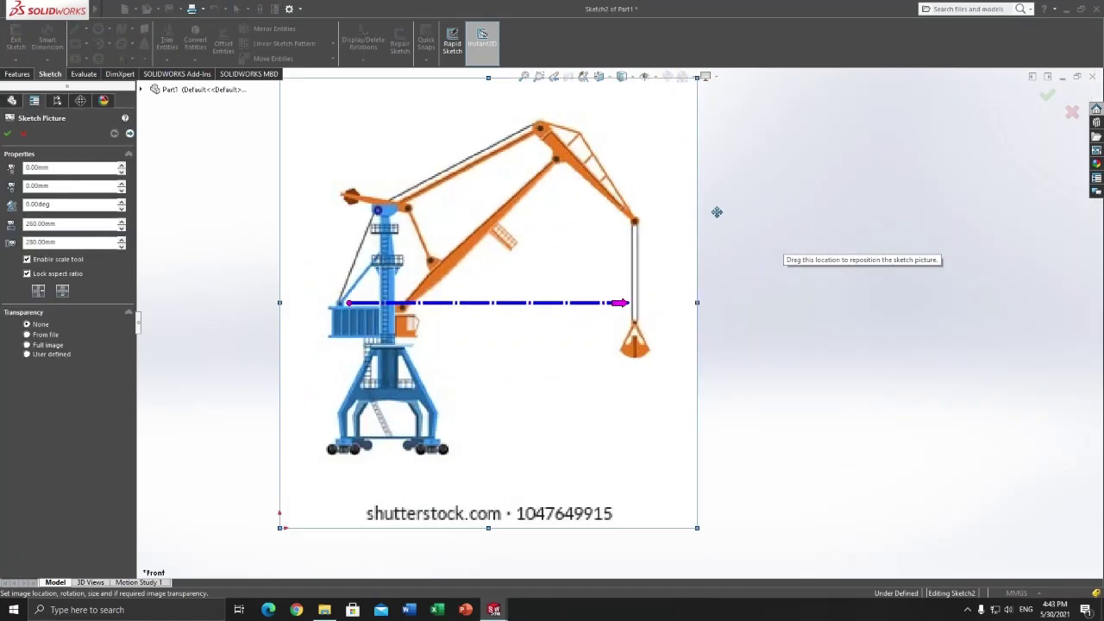
scroll(609, 182, "up", 1)
scroll(607, 180, "down", 2)
scroll(508, 241, "up", 2)
scroll(512, 250, "down", 2)
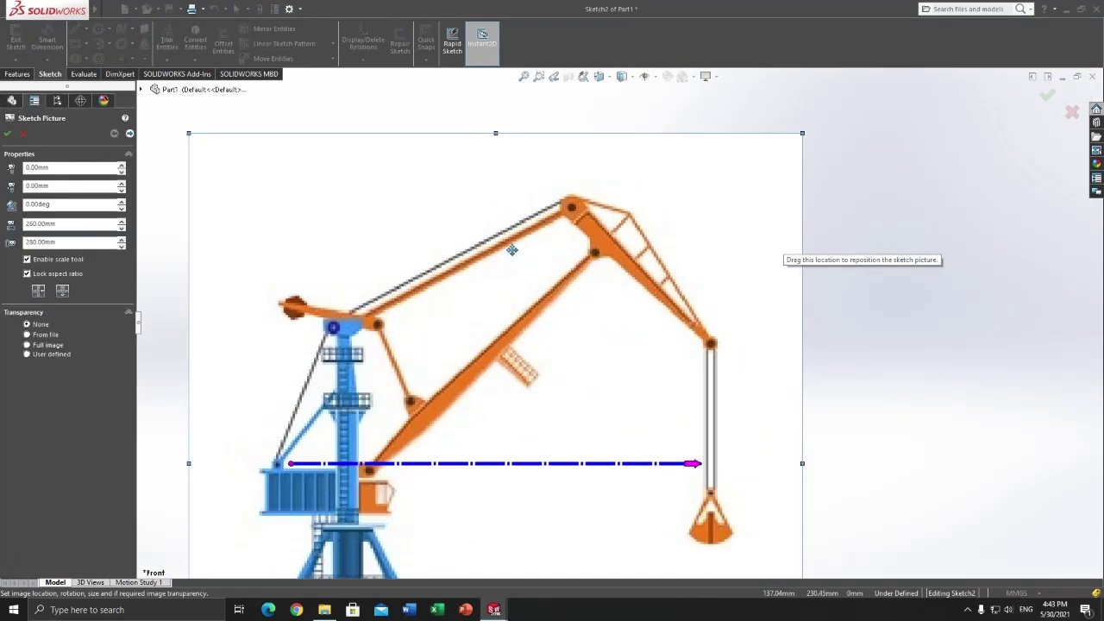
scroll(512, 250, "up", 1)
scroll(570, 358, "up", 1)
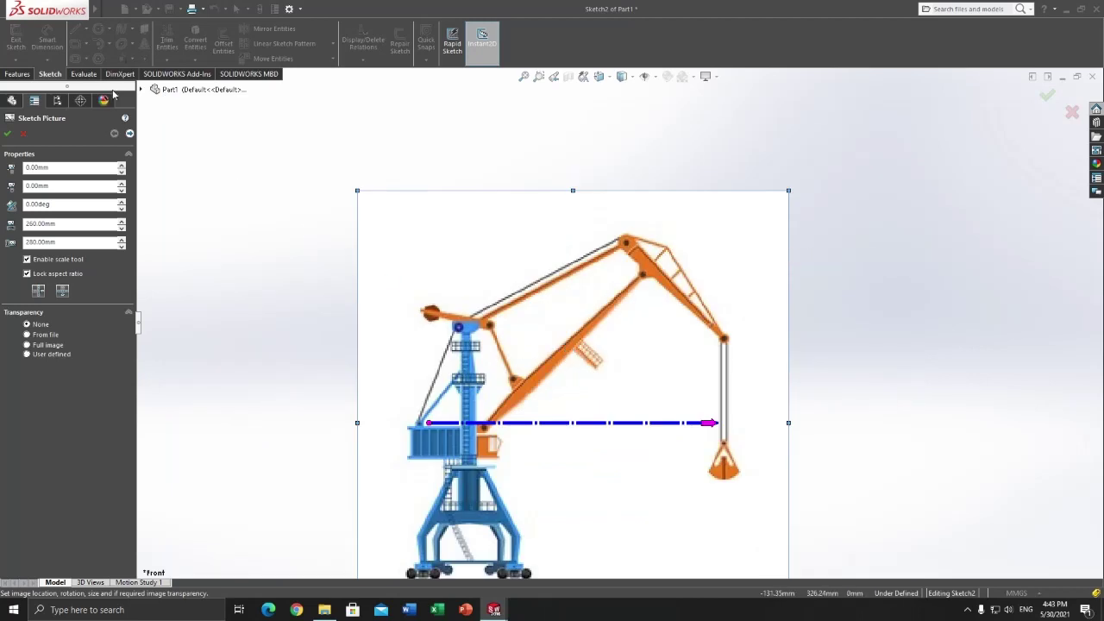
left_click(6, 134)
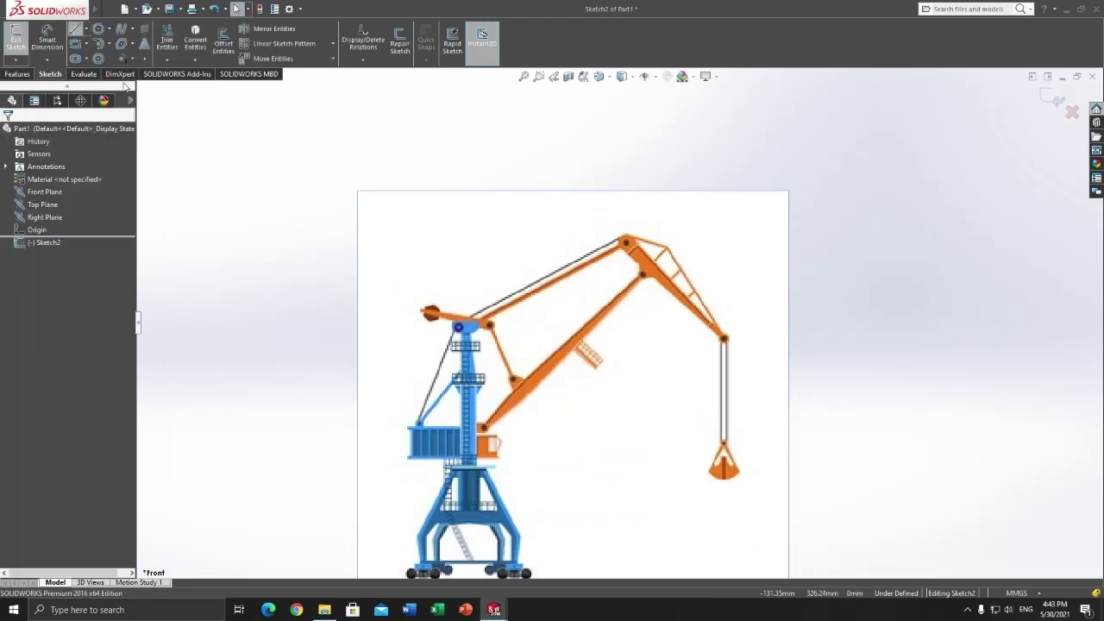
- Draw a line along the orange boom, then switch to the total part's Sketch1 window
left_click(75, 29)
left_click(518, 381)
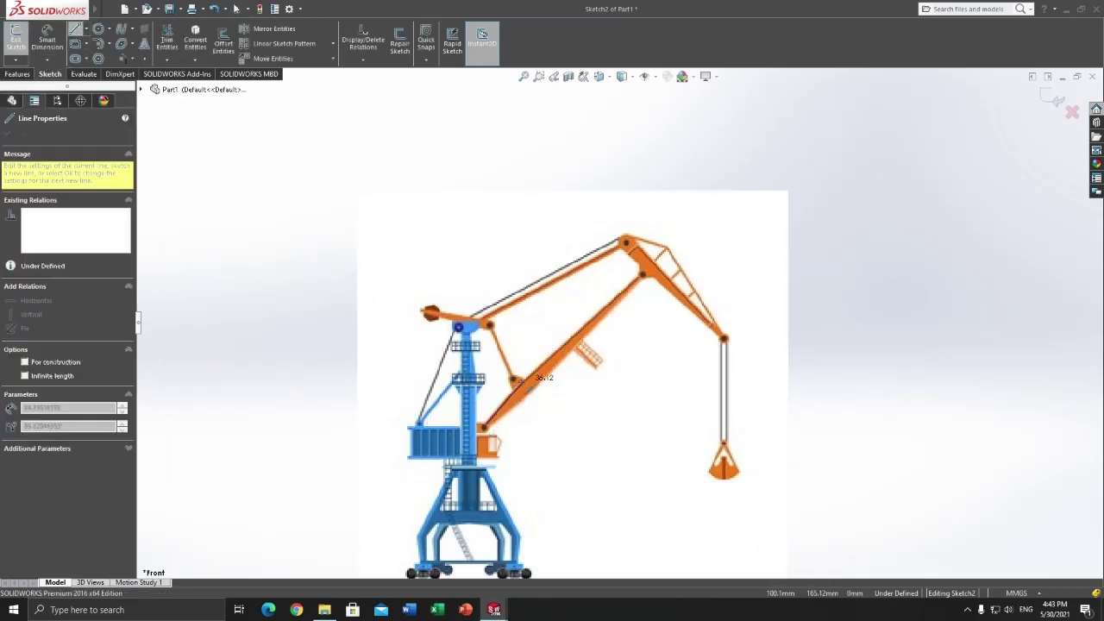
left_click(642, 273)
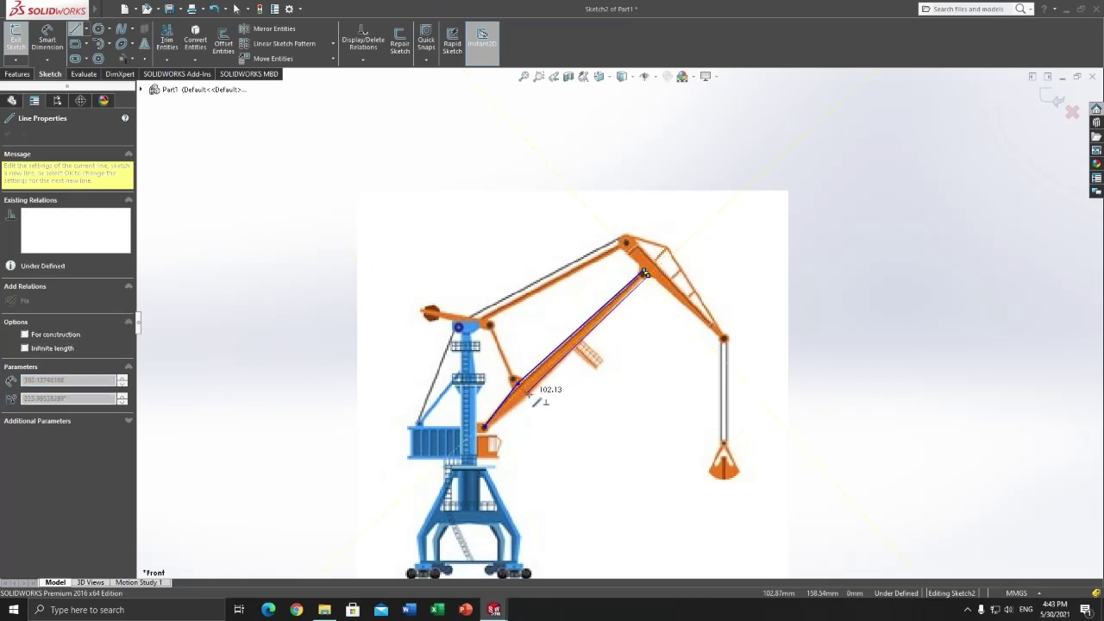
mouse_move(494, 609)
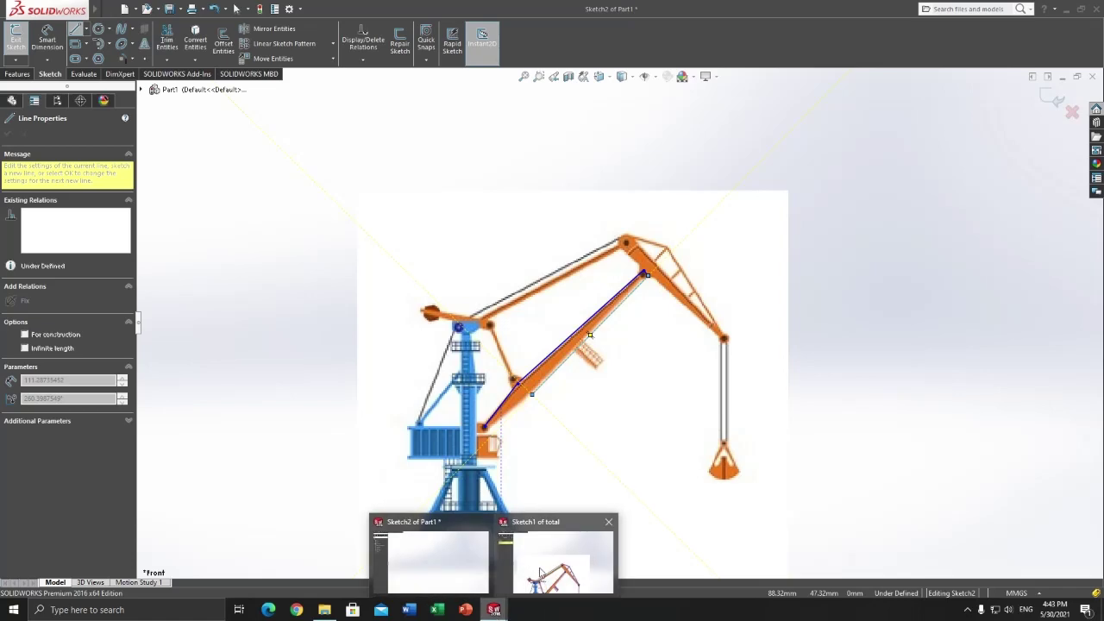
left_click(552, 561)
scroll(673, 200, "down", 2)
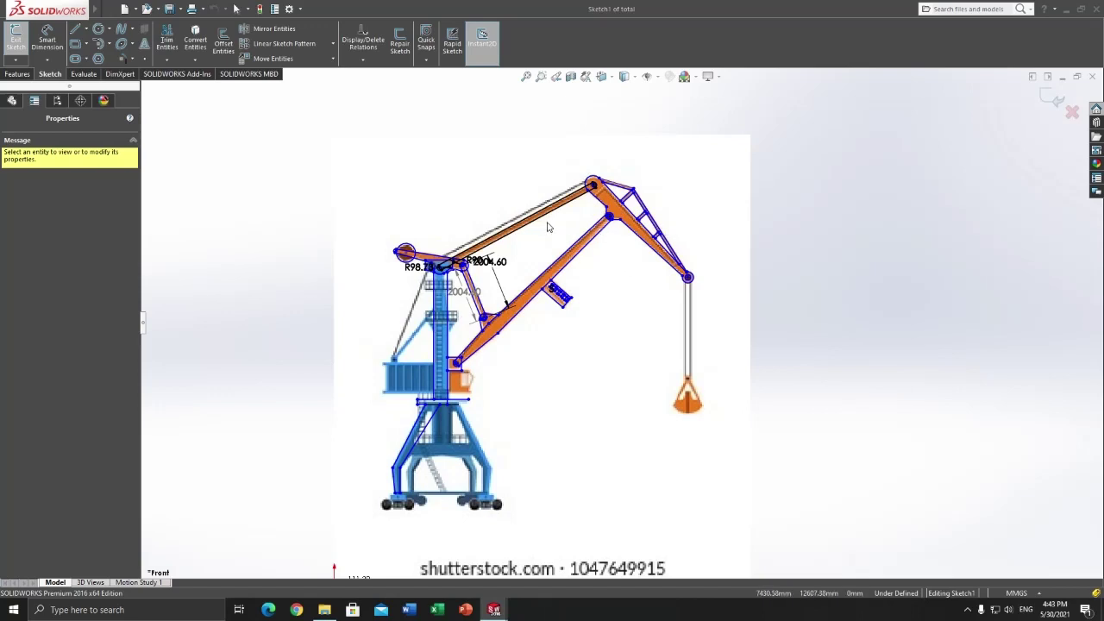
- Delete the crane reference picture from Sketch1
key("Escape")
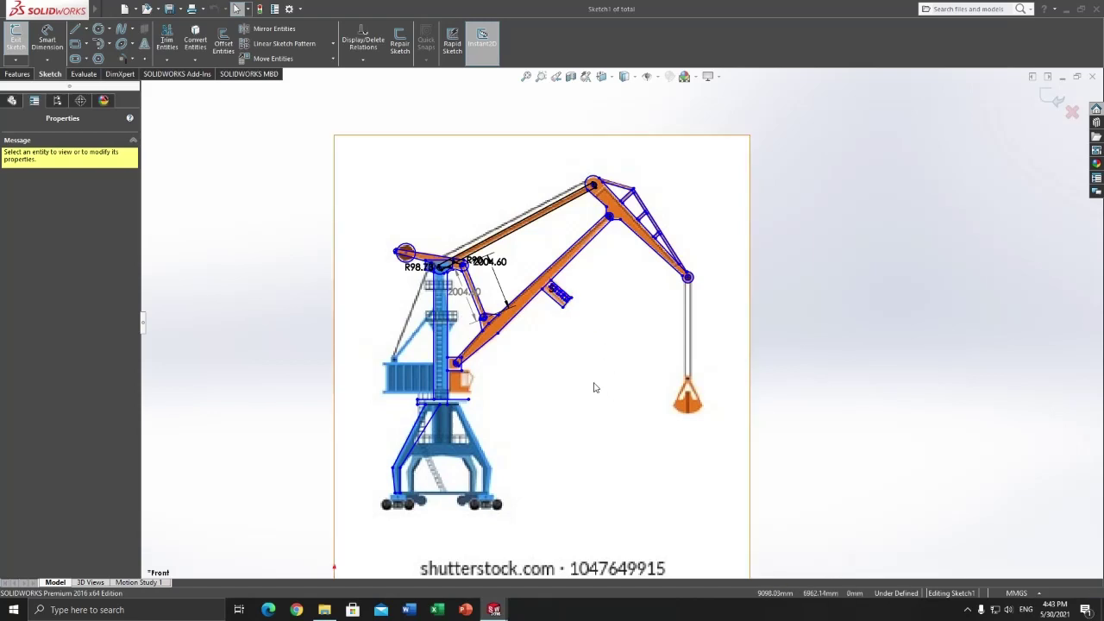
key("Delete")
key("Return")
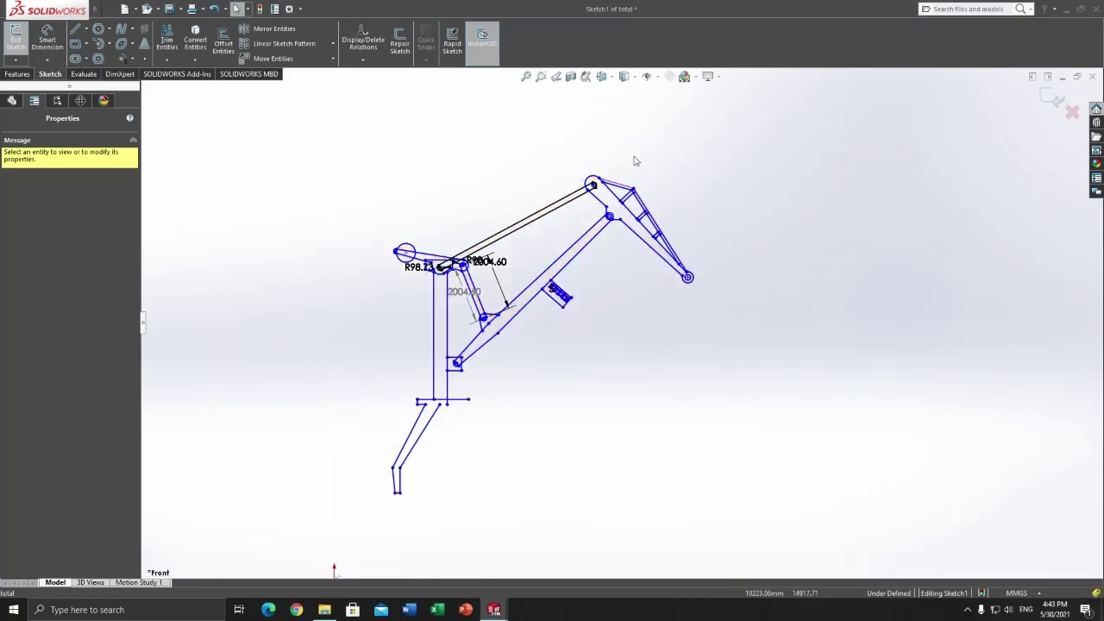
- Delete all traced geometry except the boom outline with its holes, and fit it in view
mouse_move(613, 541)
left_mouse_down()
mouse_move(218, 209)
mouse_move(207, 234)
left_mouse_up()
key("Delete")
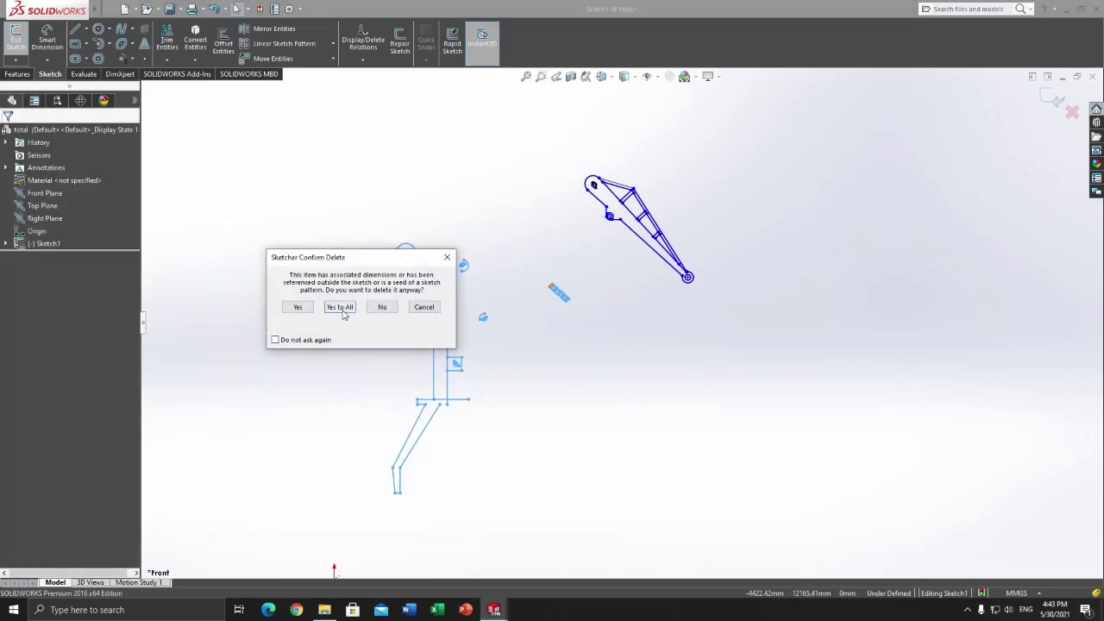
left_click(341, 307)
key("f")
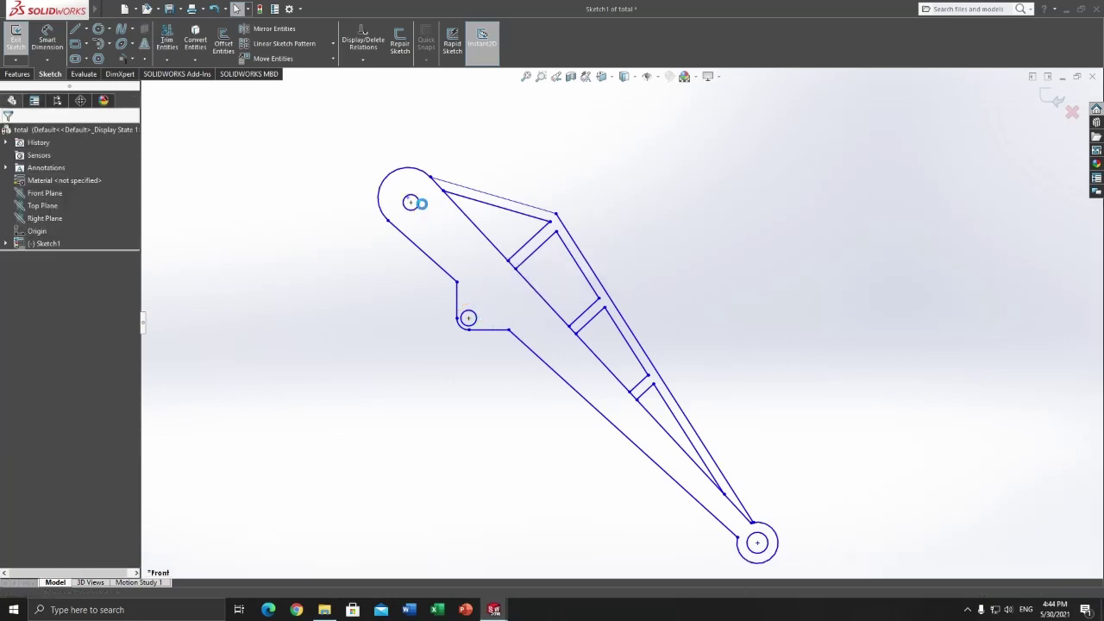
scroll(517, 258, "up", 4)
scroll(551, 250, "down", 3)
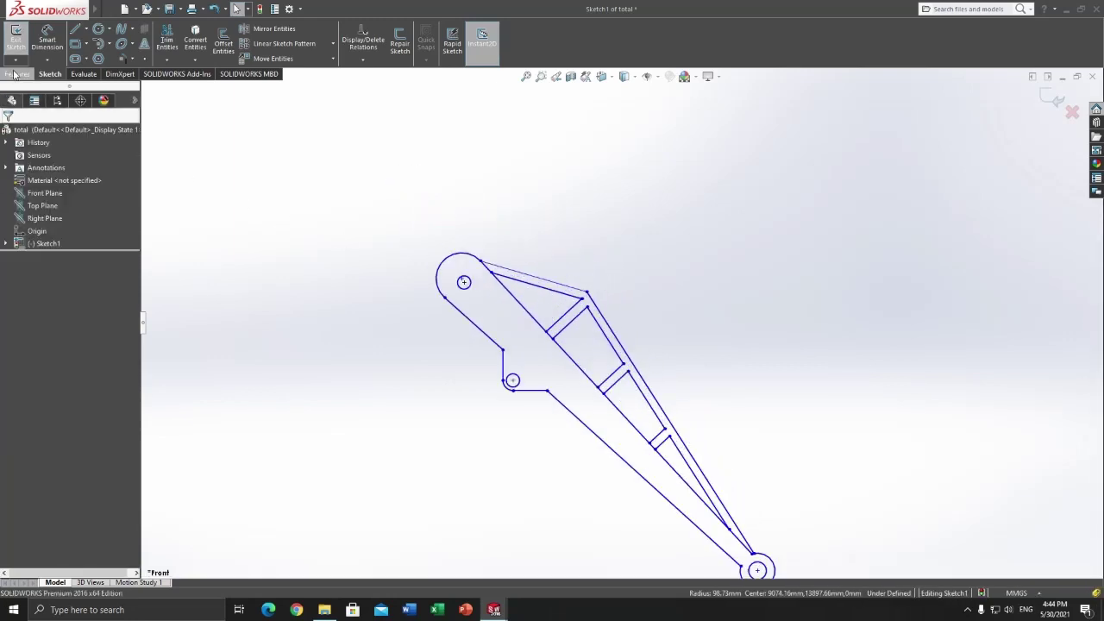
left_click(9, 41)
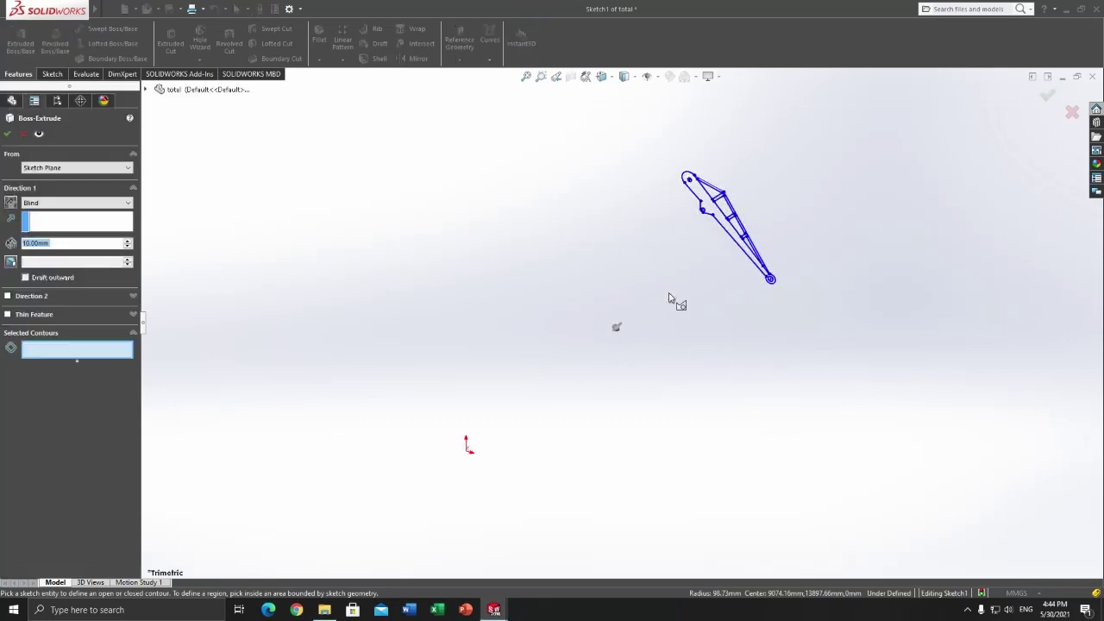
- Extrude the boom region 200 mm Mid Plane as Boss-Extrude1
left_click(667, 261)
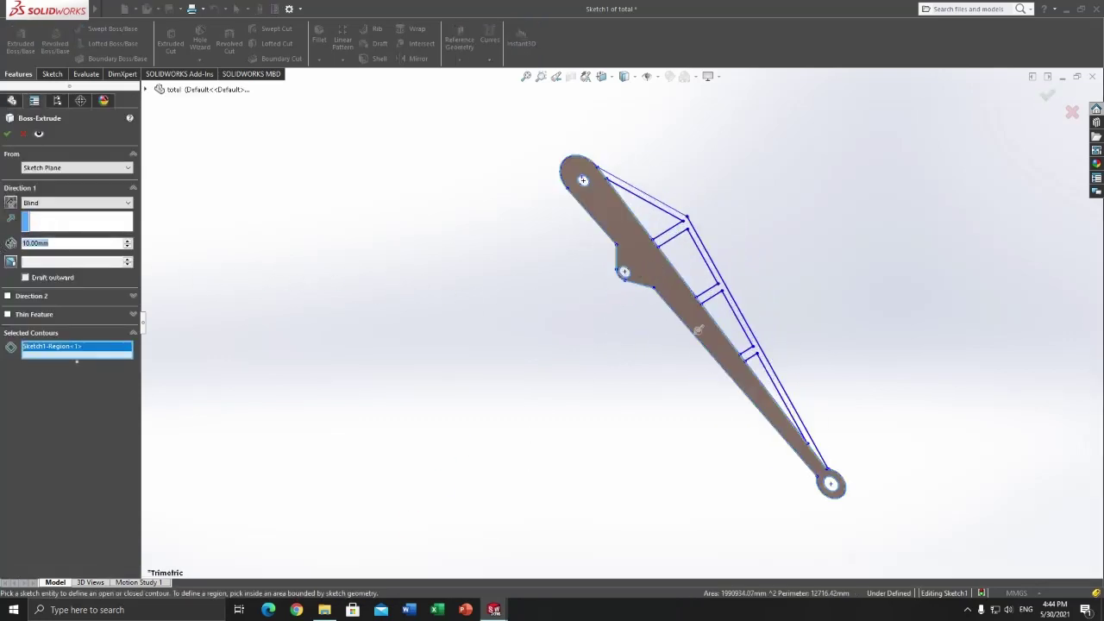
type("200")
key("Return")
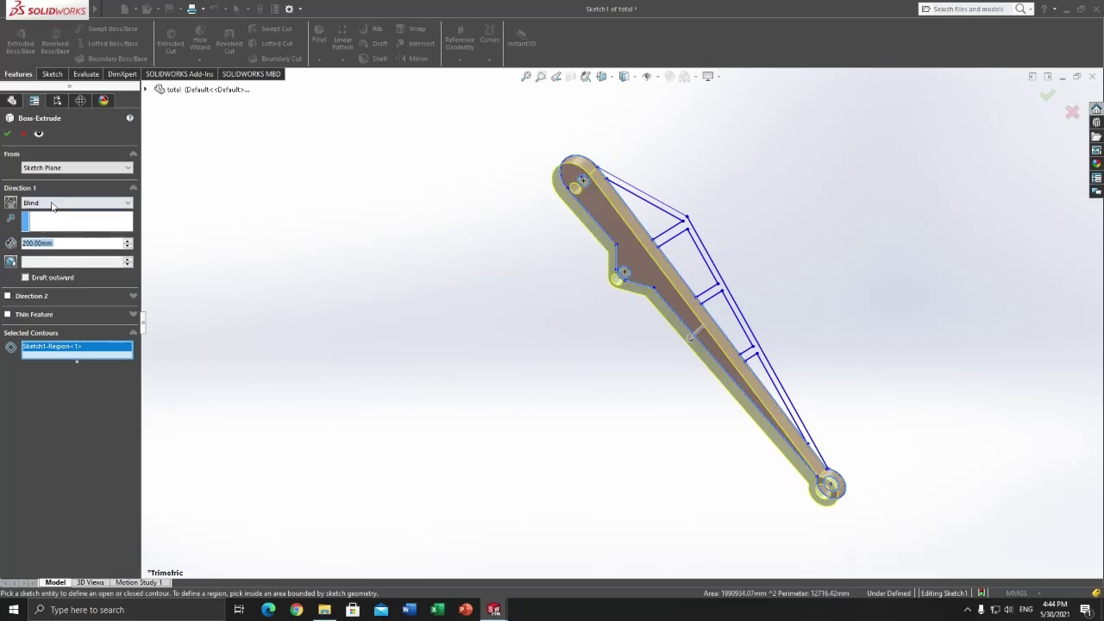
left_click(52, 205)
left_click(57, 251)
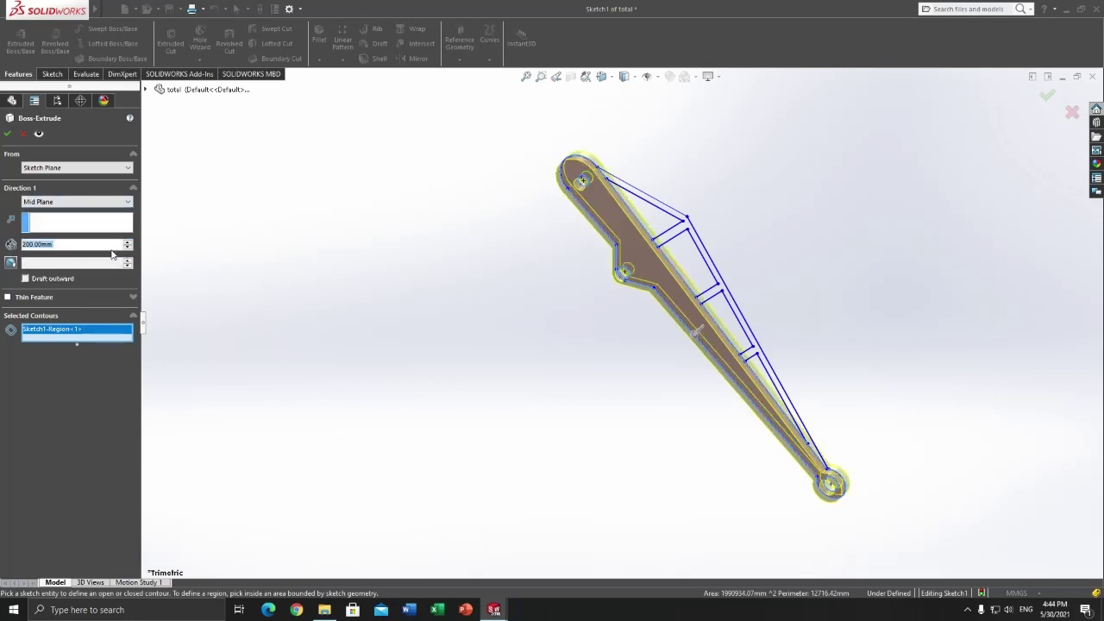
left_click(7, 134)
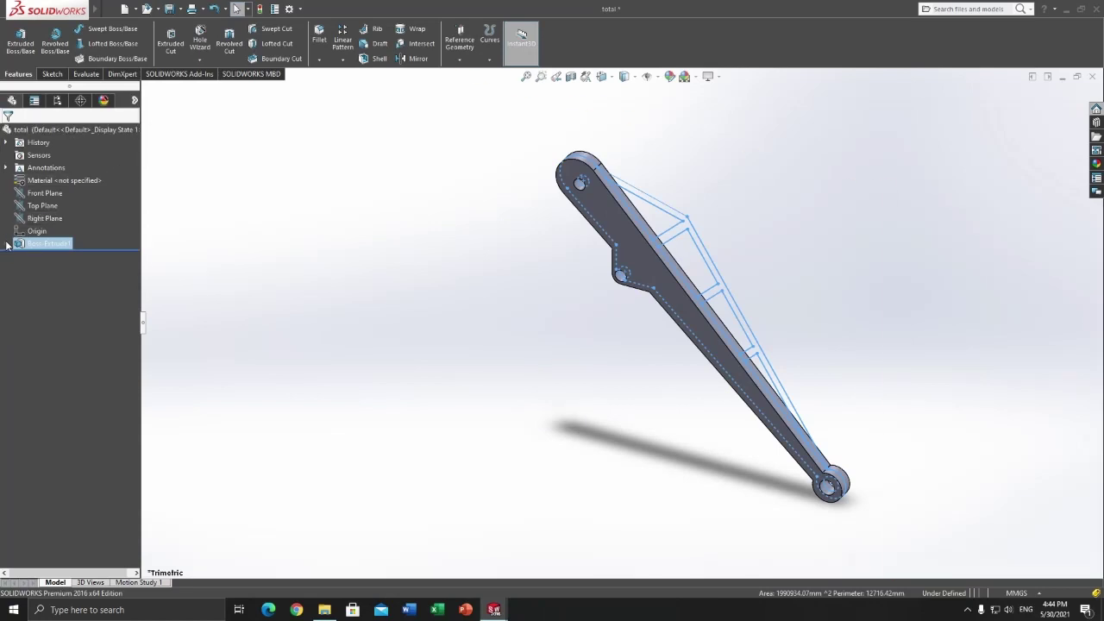
left_click(7, 245)
- Extrude the lattice bracket region 100 mm Mid Plane as Boss-Extrude2
left_click(20, 39)
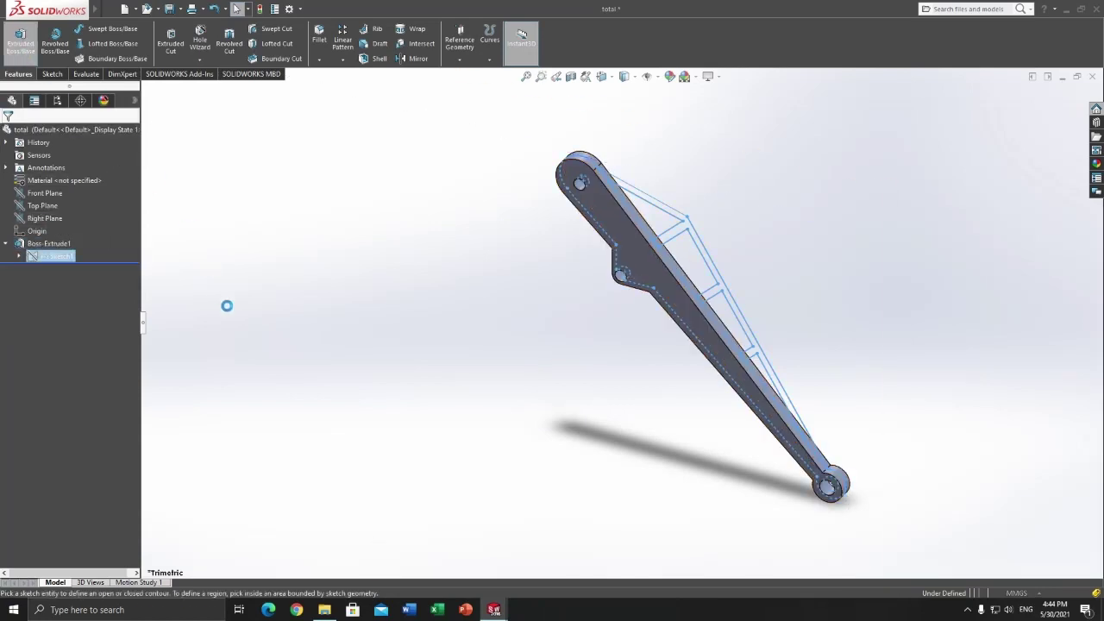
left_click(685, 225)
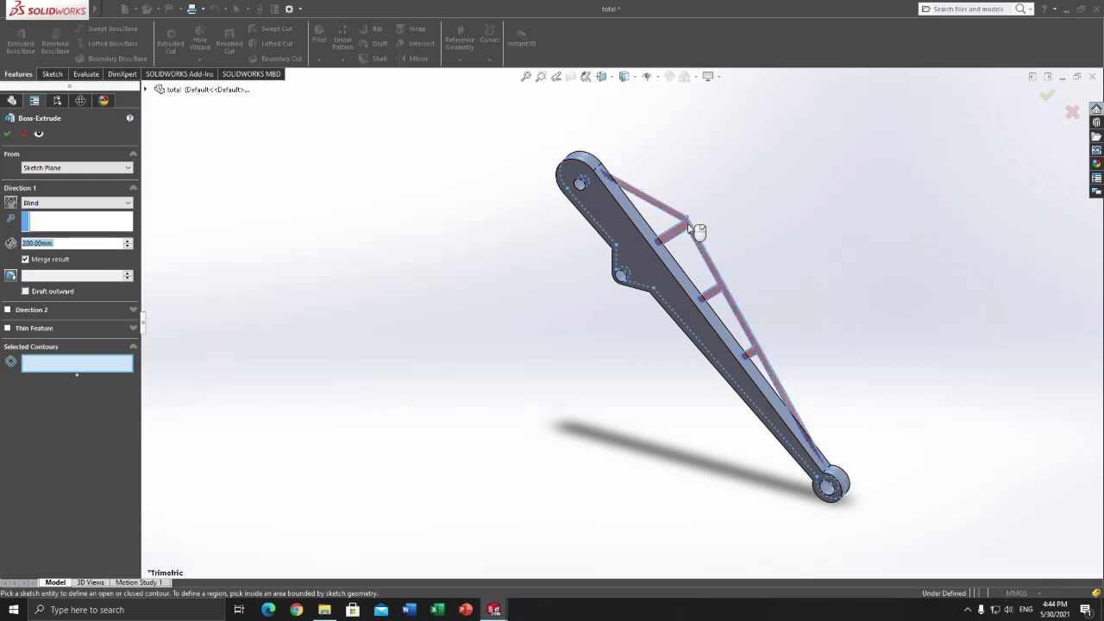
type("100")
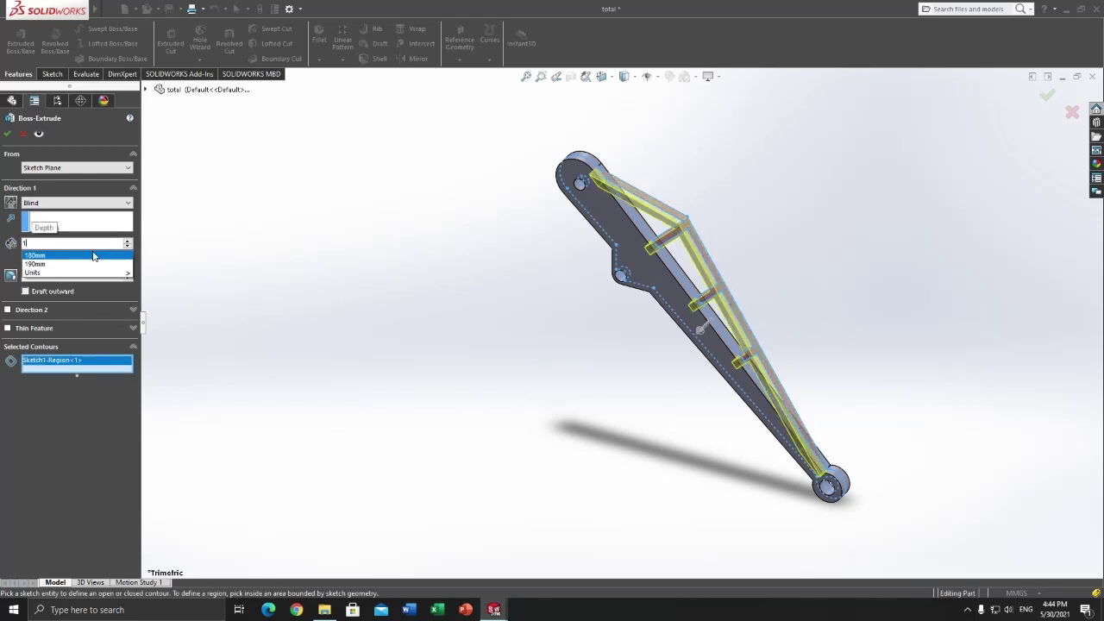
key("Return")
left_click(77, 202)
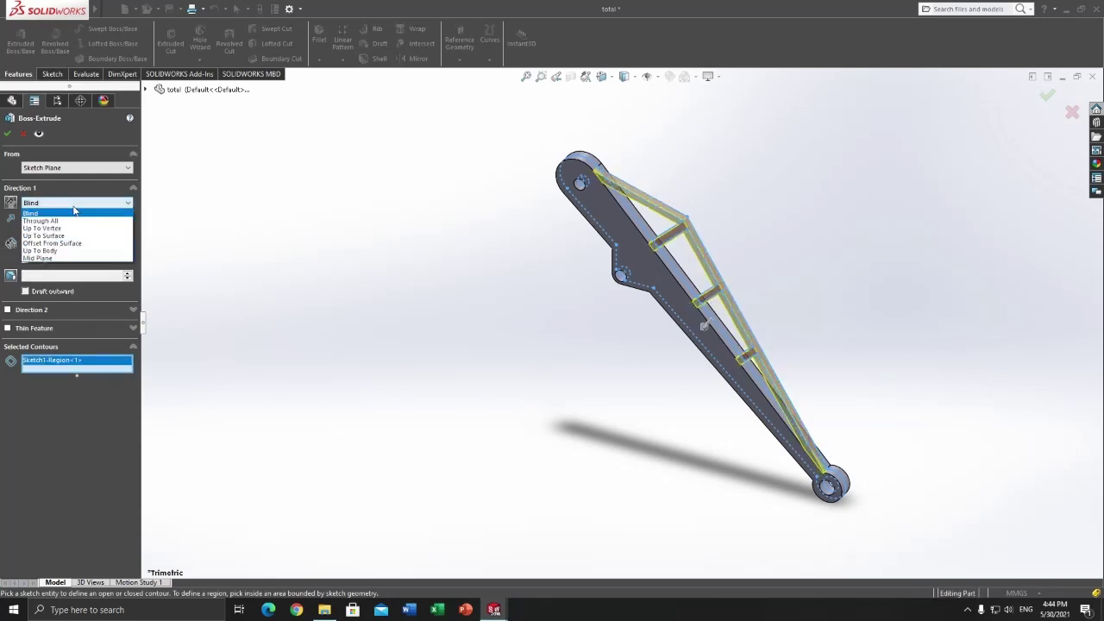
left_click(64, 257)
left_click(8, 134)
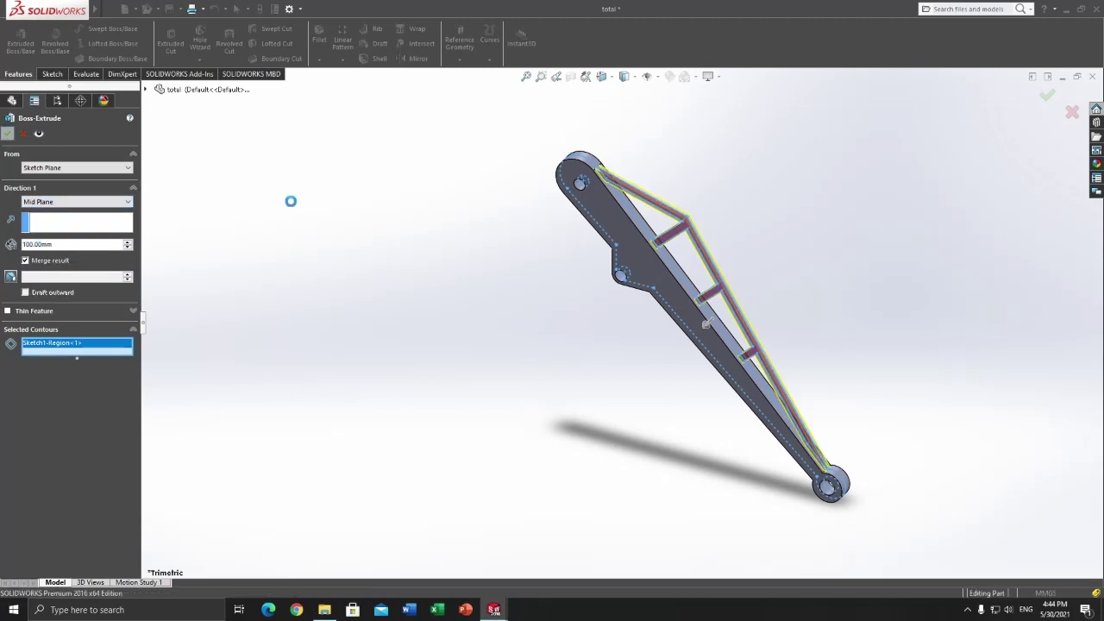
- Reorient the view to inspect the bracket and list the open documents
key("space")
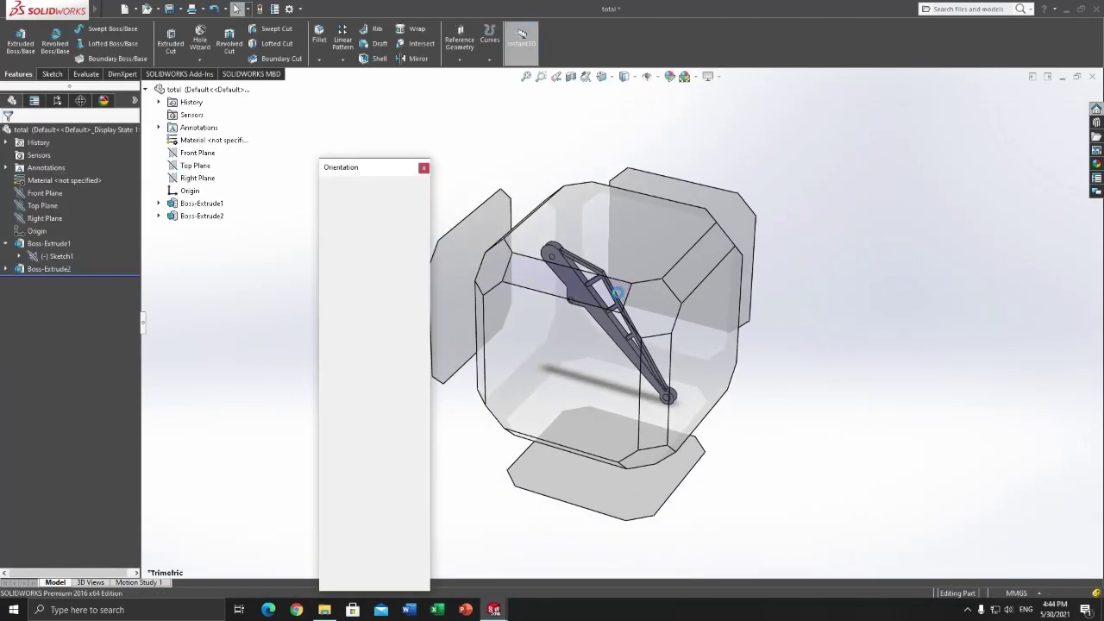
left_click(474, 269)
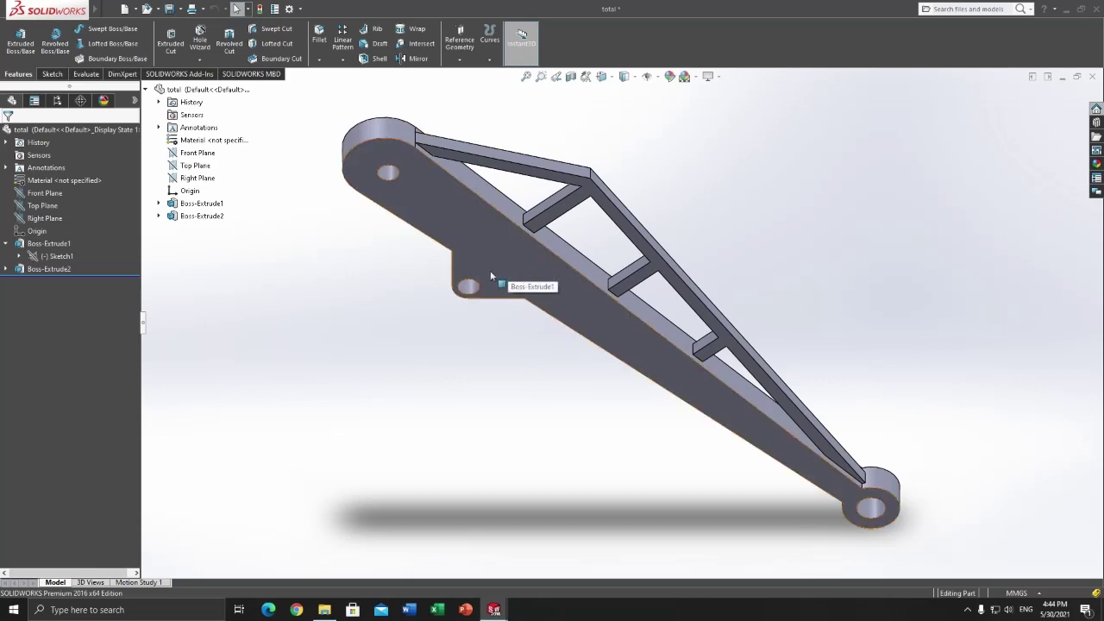
left_click(493, 608)
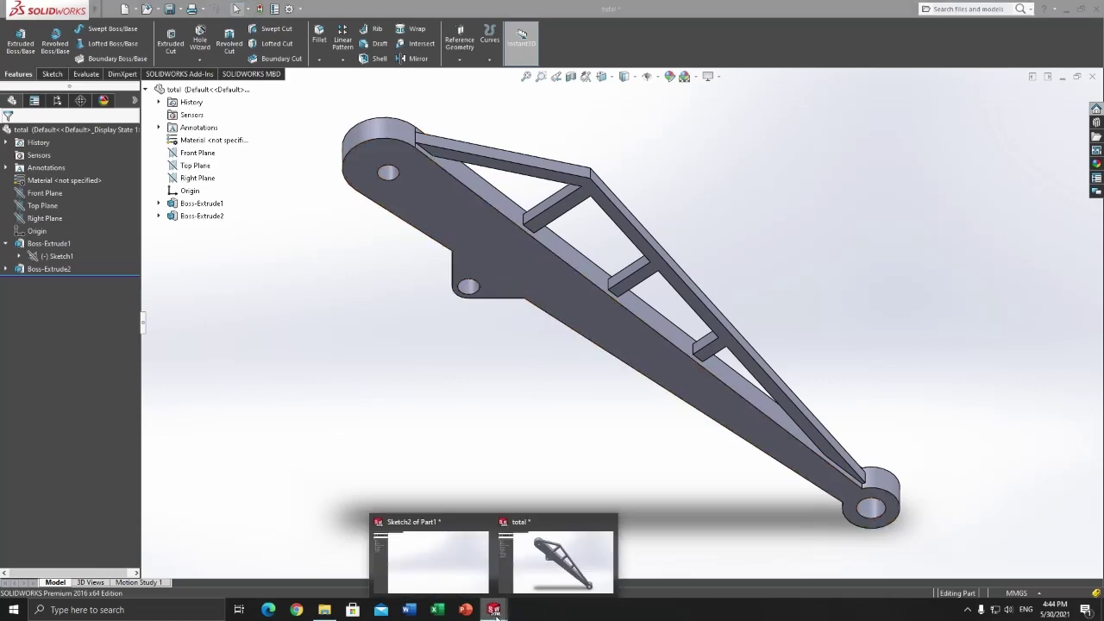
- Delete the crane reference picture, Sketch Picture2, from the sketch
left_click(432, 395)
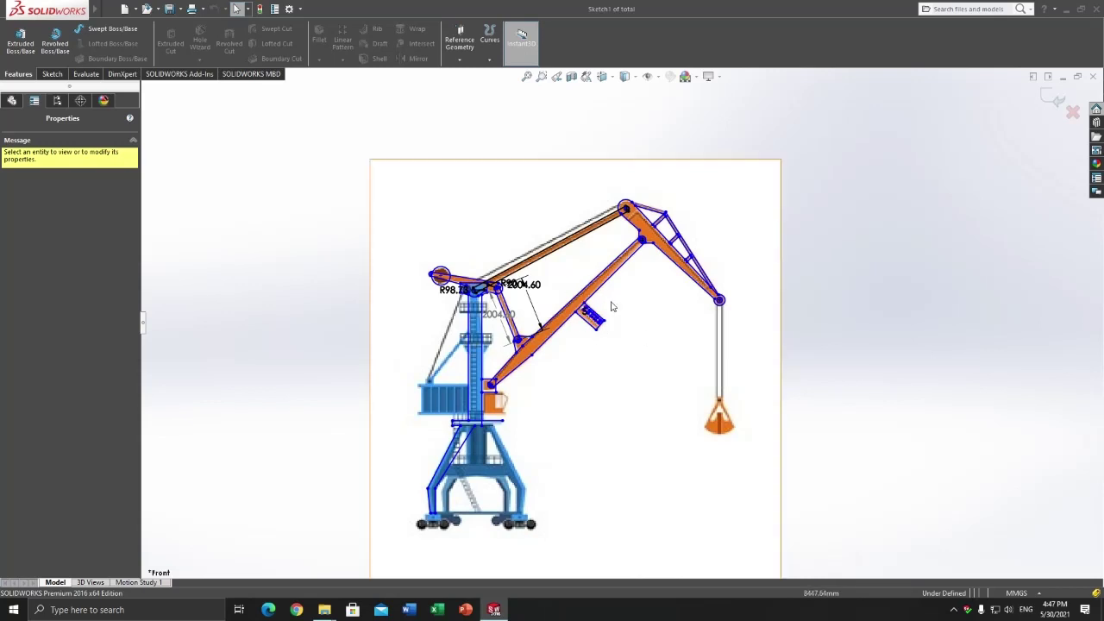
key("Delete")
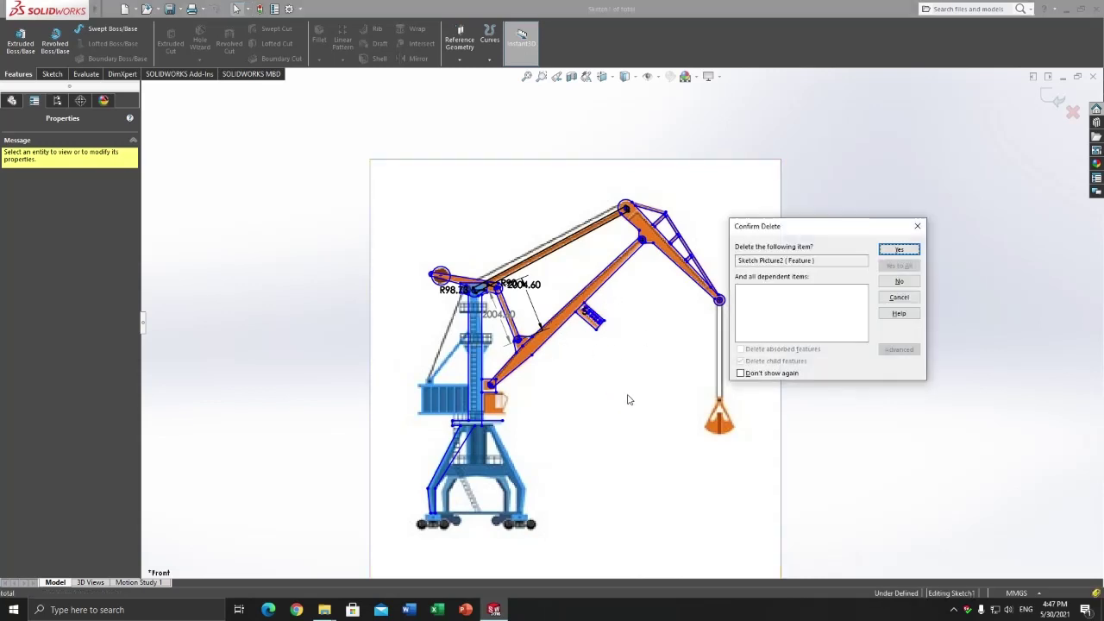
key("Return")
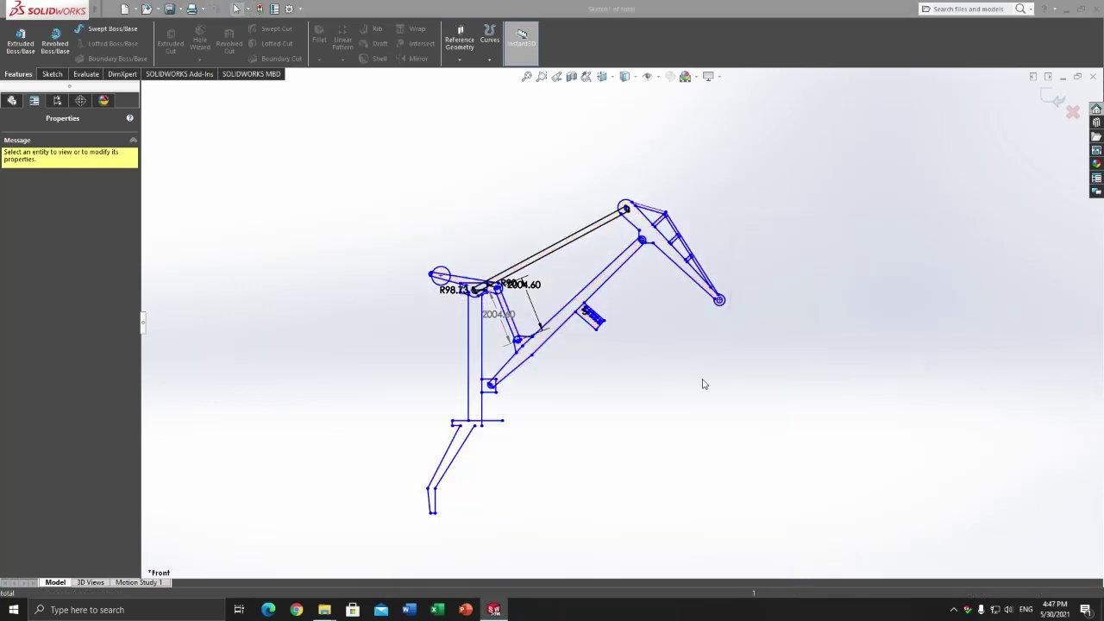
- Delete the boom-tip lines, lower leg lines, and the rectangle and short line at the lower pivot
left_click_drag(761, 369, 673, 162)
key("Delete")
mouse_move(523, 545)
left_mouse_down()
mouse_move(370, 431)
mouse_move(351, 402)
left_mouse_up()
key("Delete")
scroll(488, 382, "down", 3)
left_click_drag(519, 458, 485, 385)
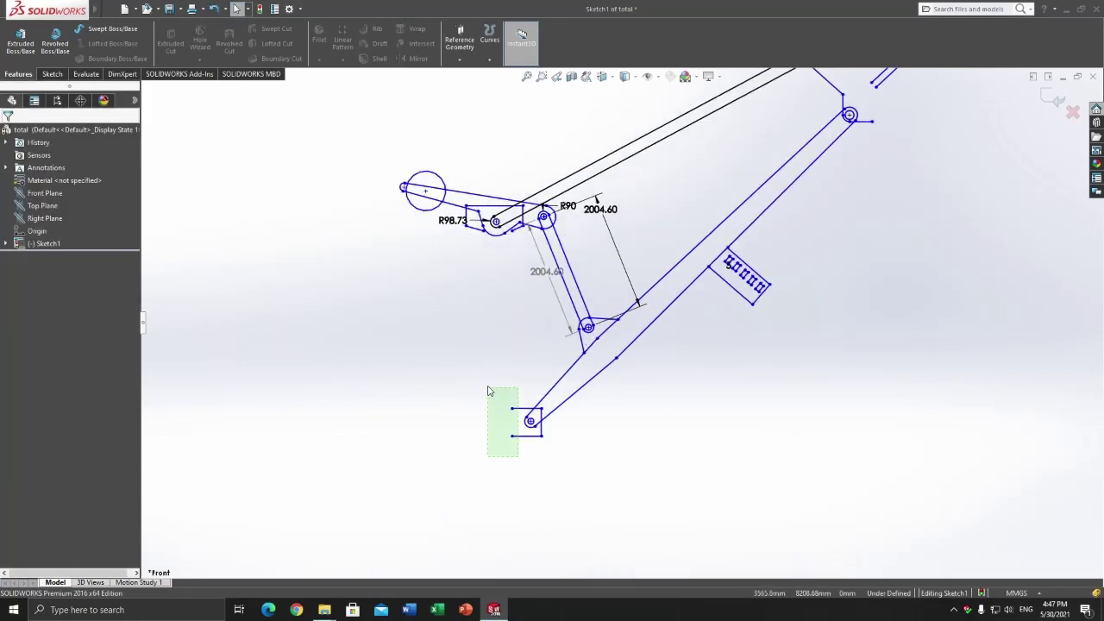
key("Delete")
left_click(541, 424)
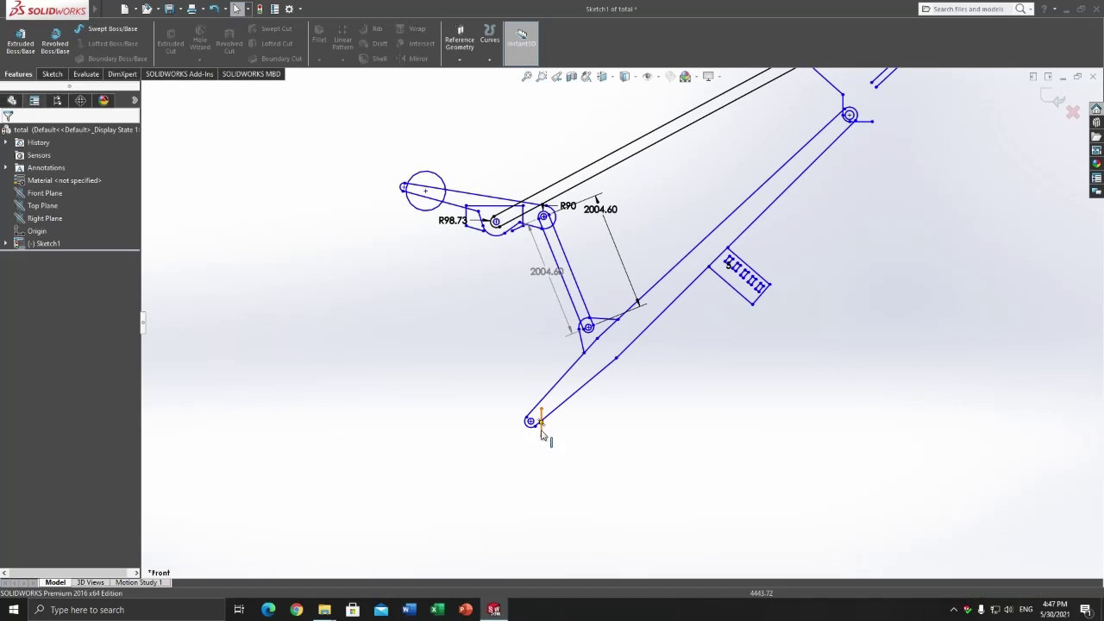
key("Delete")
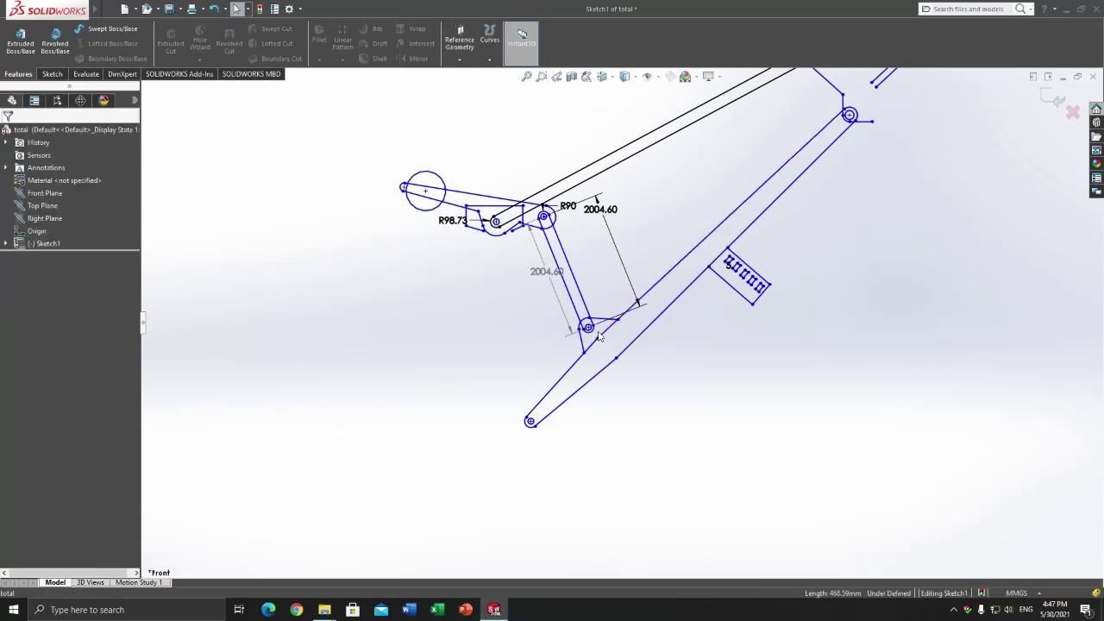
- Delete the upper linkage lines, circle, dimensions and the remaining upper link
mouse_move(598, 333)
left_mouse_down()
mouse_move(435, 203)
mouse_move(357, 106)
left_mouse_up()
key("Delete")
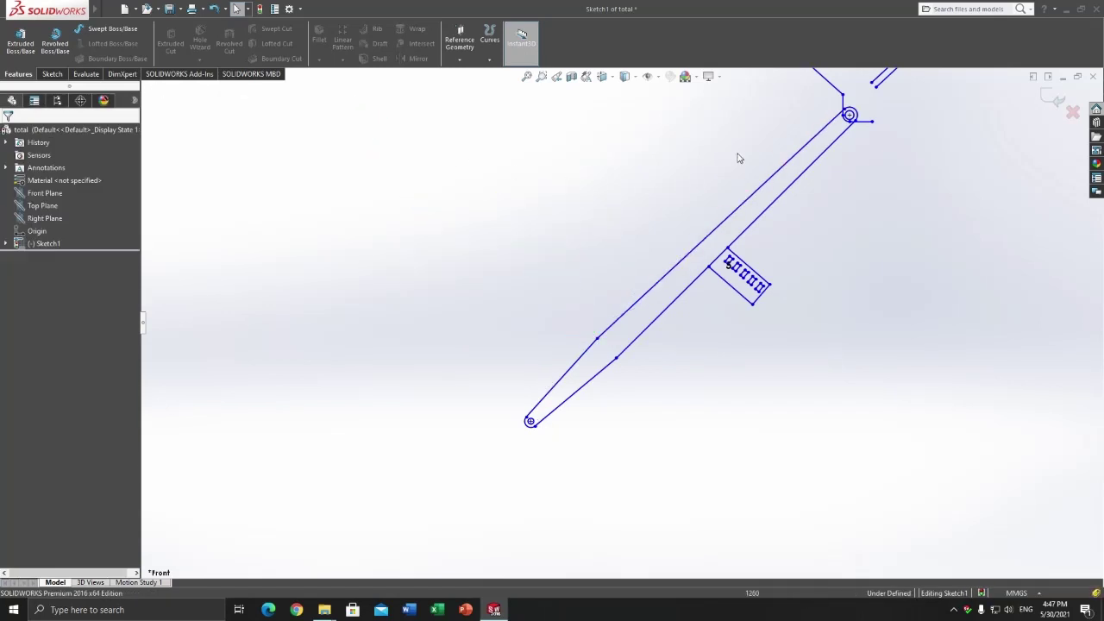
scroll(738, 157, "up", 5)
scroll(647, 408, "down", 5)
left_click_drag(677, 384, 441, 263)
key("Delete")
- Remove the stray vertical and horizontal lines left at the upper pivot
scroll(623, 434, "down", 3)
left_click(582, 353)
key("Delete")
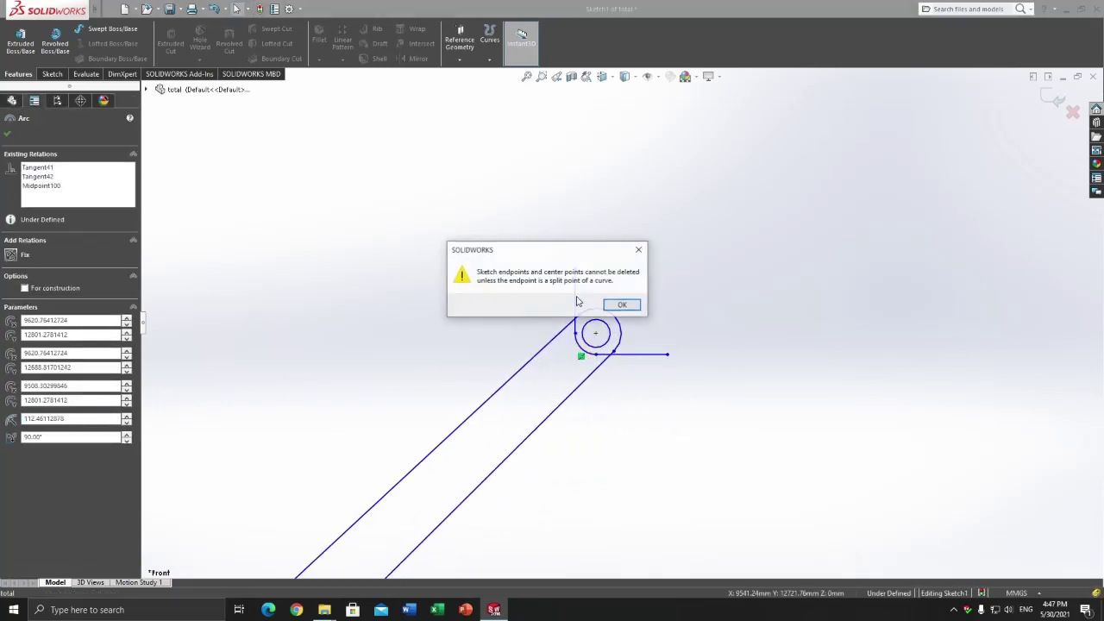
key("Return")
left_click(574, 318)
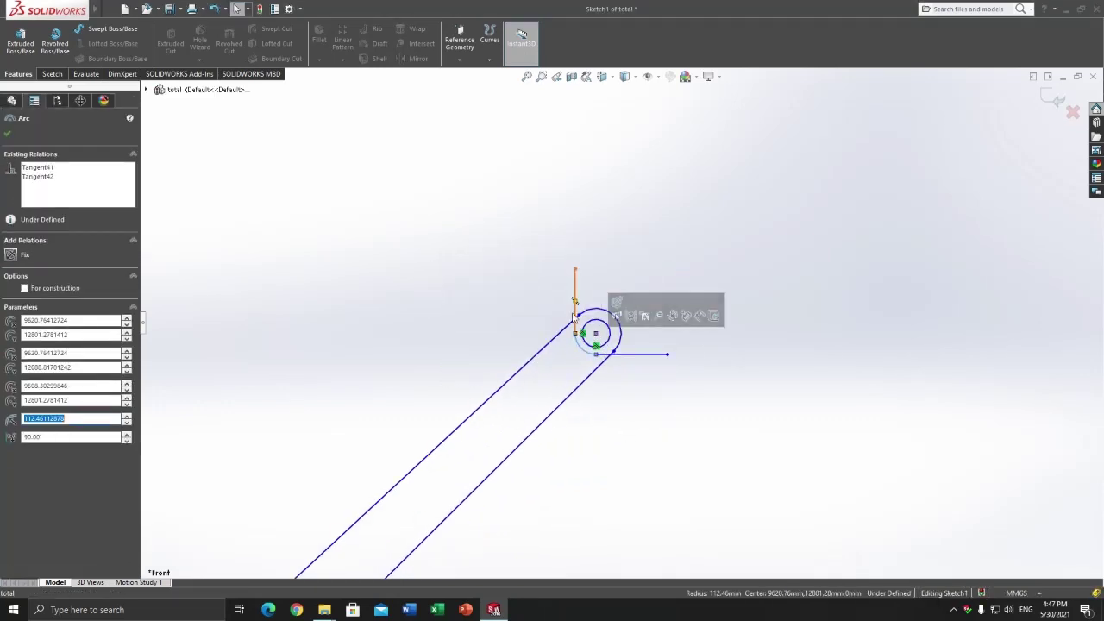
key("Escape")
left_click_drag(582, 290, 542, 258)
left_click_drag(665, 374, 649, 325)
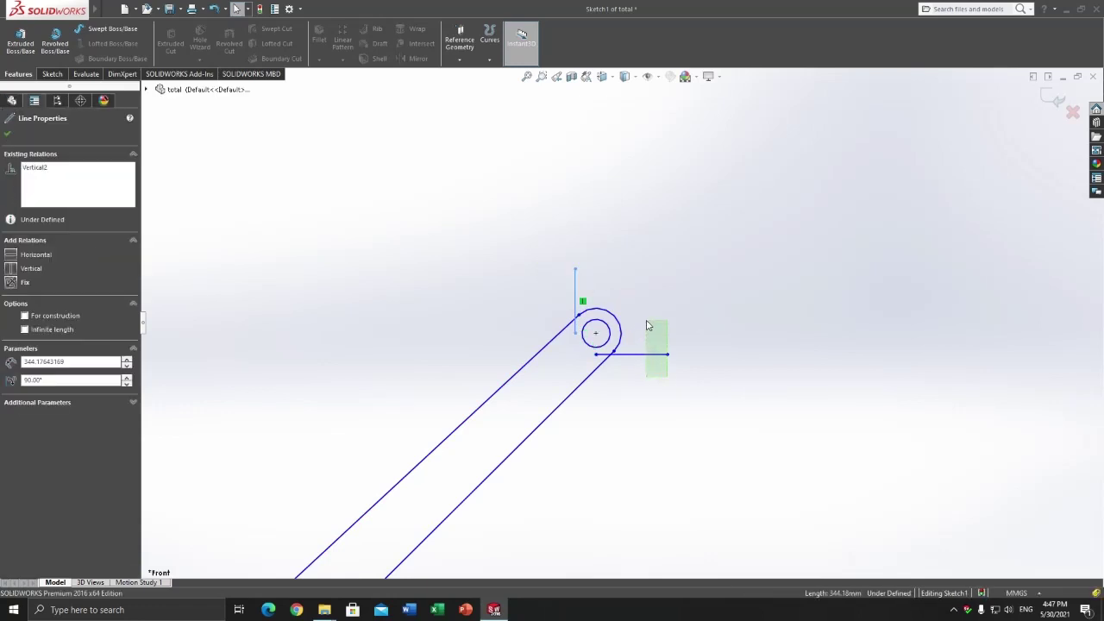
key("Delete")
scroll(635, 411, "up", 3)
scroll(606, 458, "up", 2)
scroll(608, 463, "up", 2)
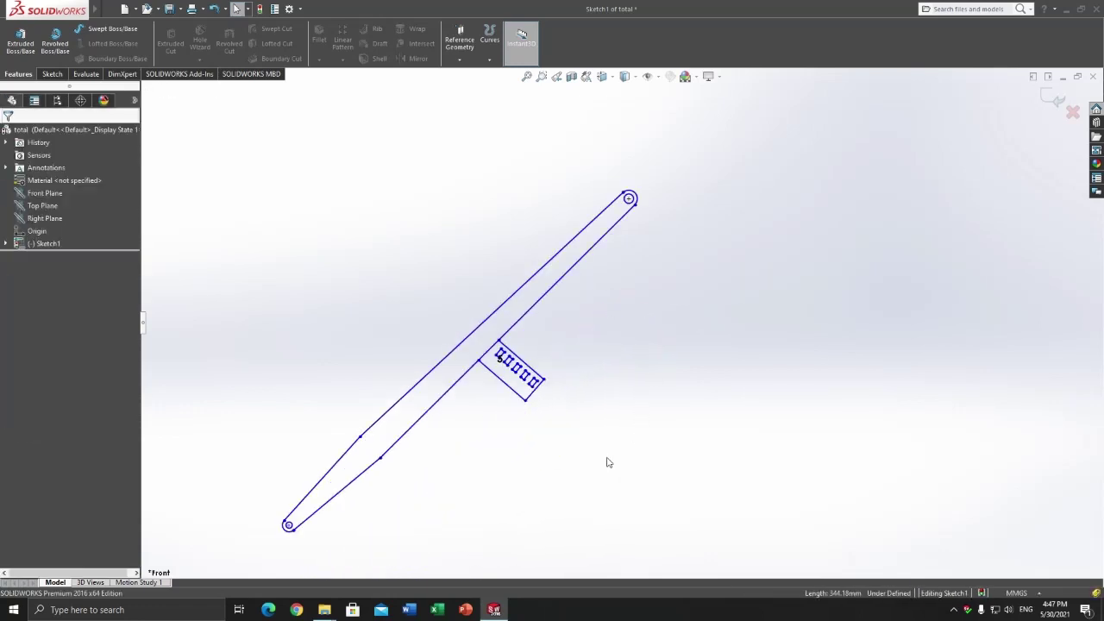
left_click(21, 39)
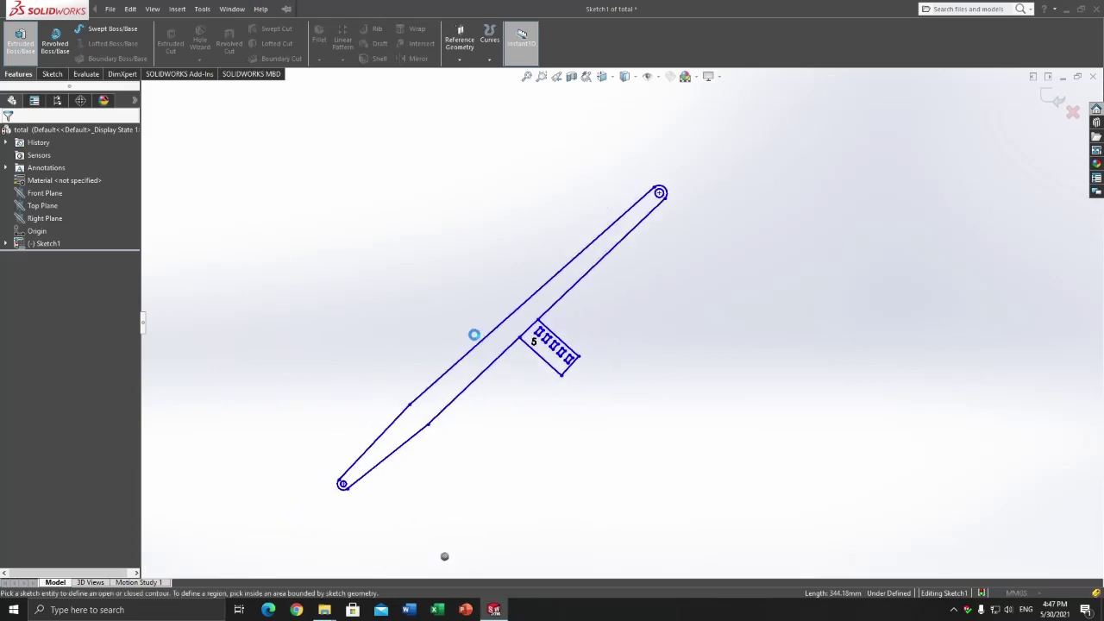
- Extrude the boom outline 200 mm Mid Plane as Boss-Extrude1
left_click(630, 251)
scroll(665, 246, "down", 3)
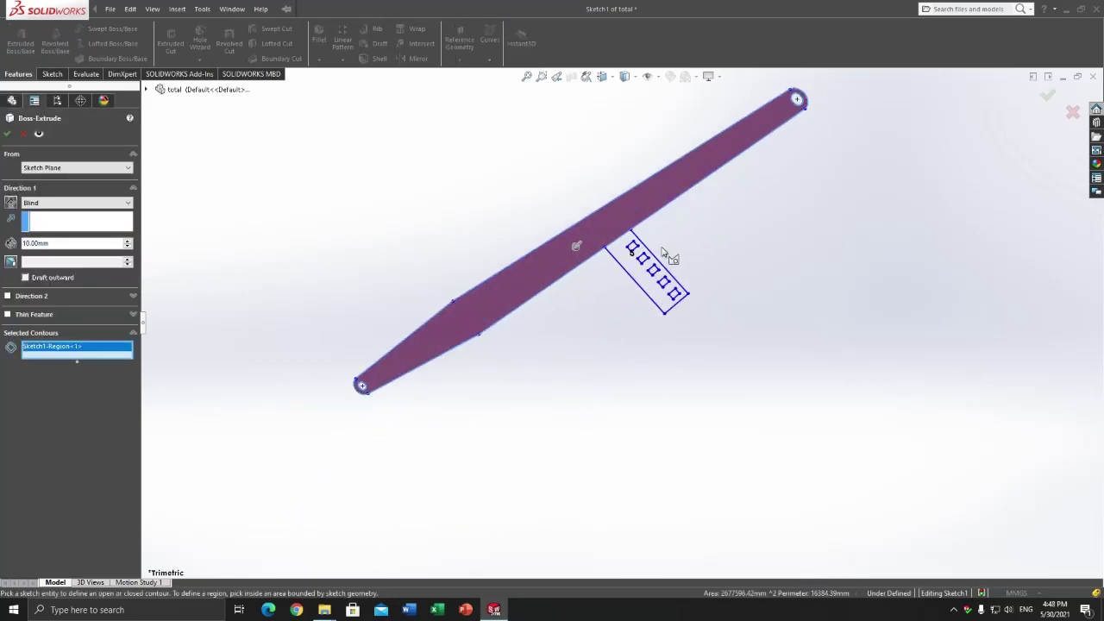
scroll(665, 247, "down", 3)
left_click(25, 203)
left_click(66, 250)
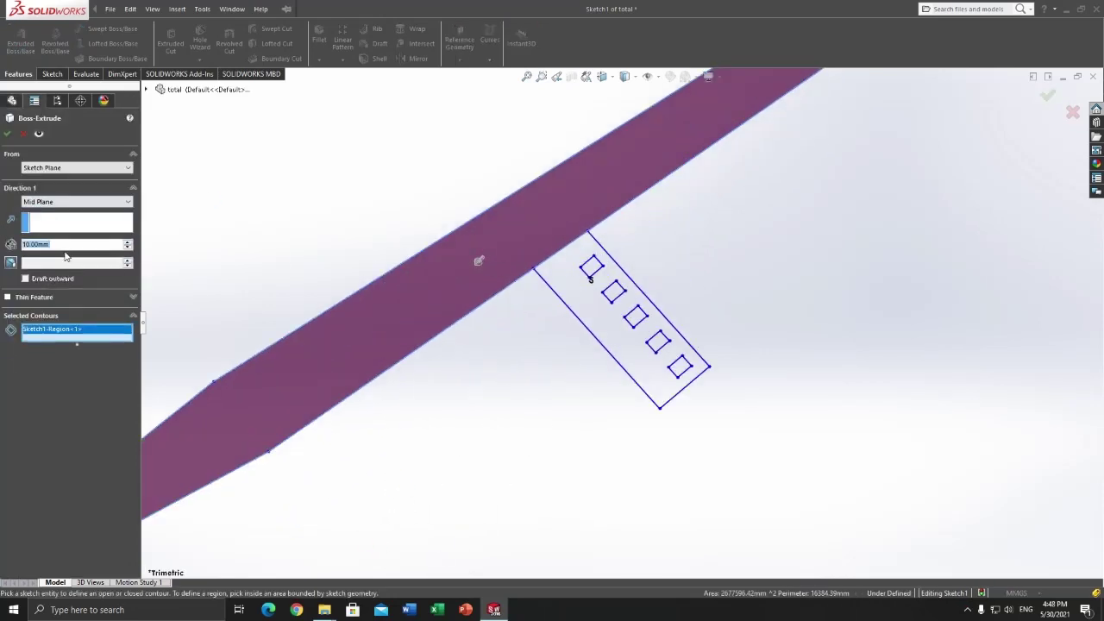
left_click(68, 244)
type("200")
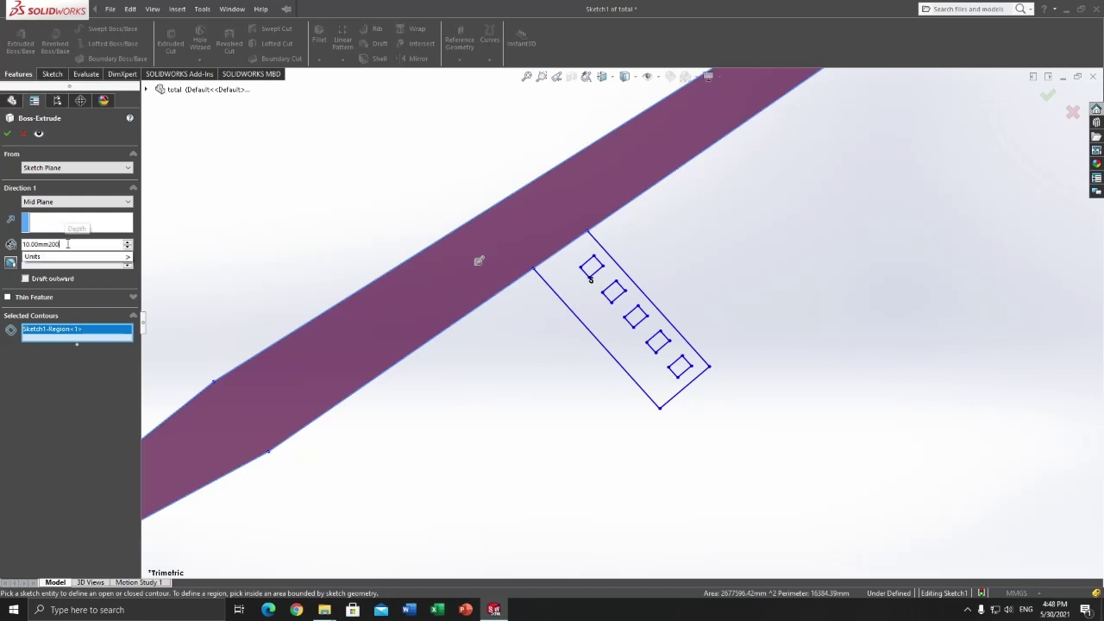
type("1")
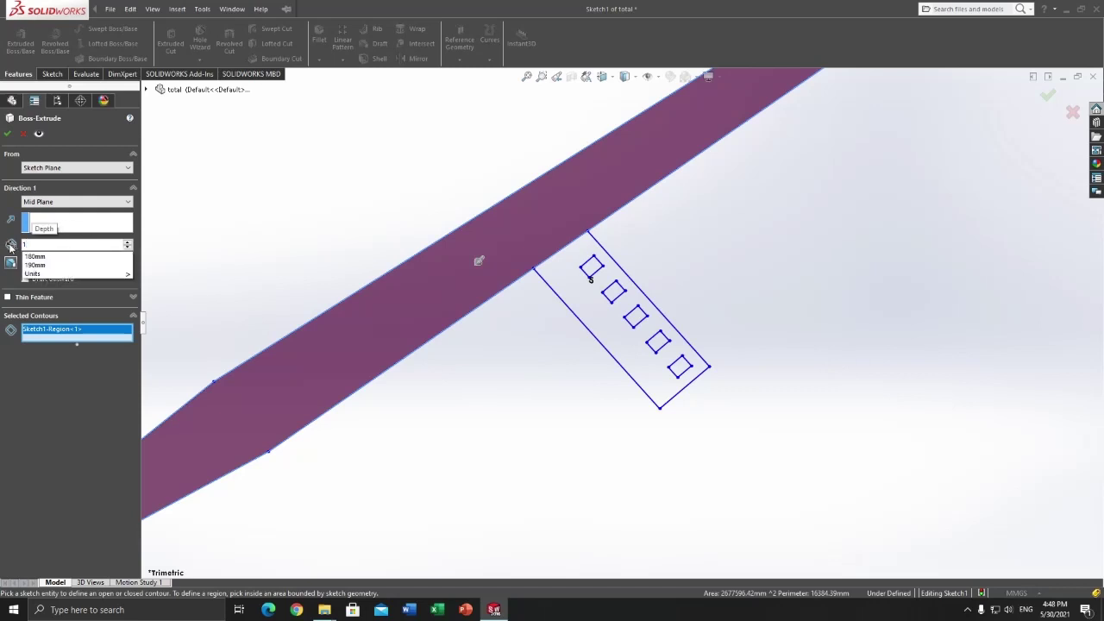
type("000")
key("Return")
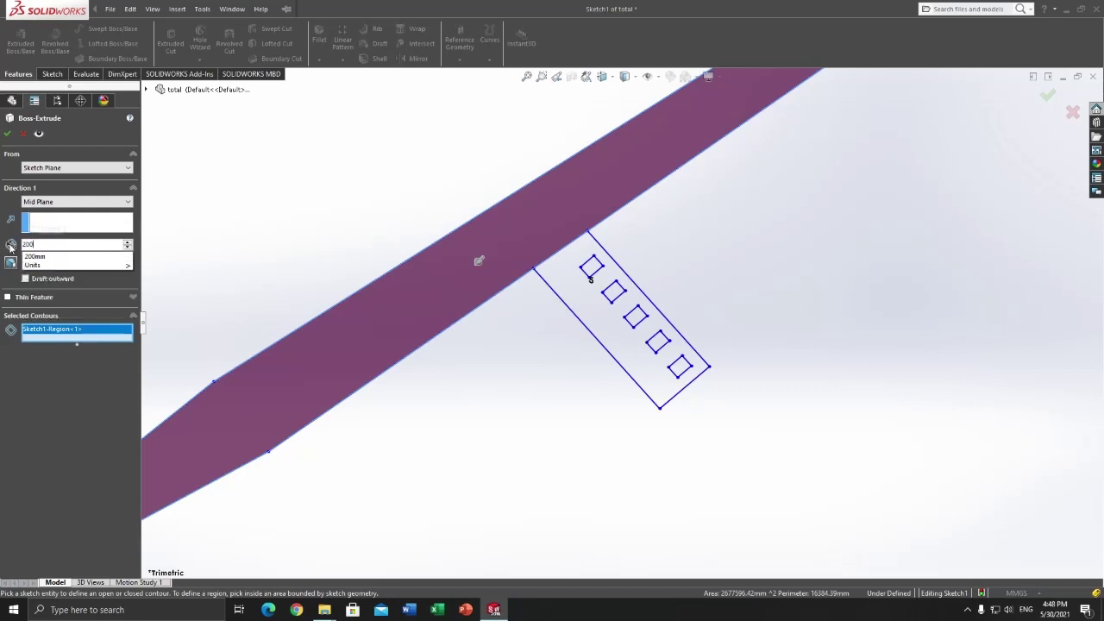
left_click(6, 134)
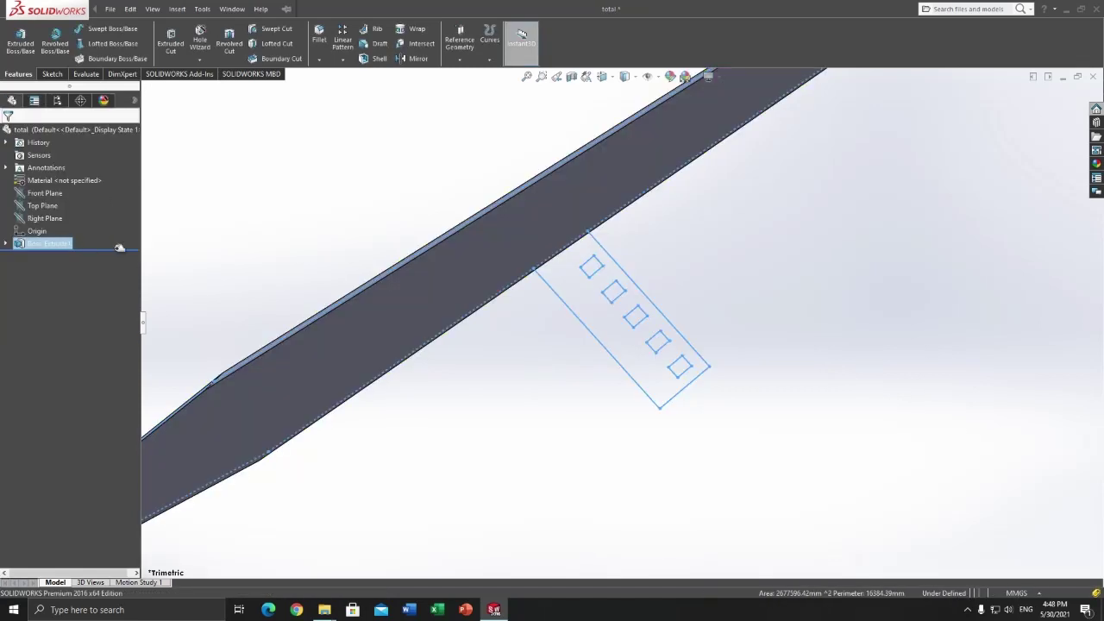
- Extrude the perforated bracket 150 mm Mid Plane as Boss-Extrude2, then orbit to view the part
key("f")
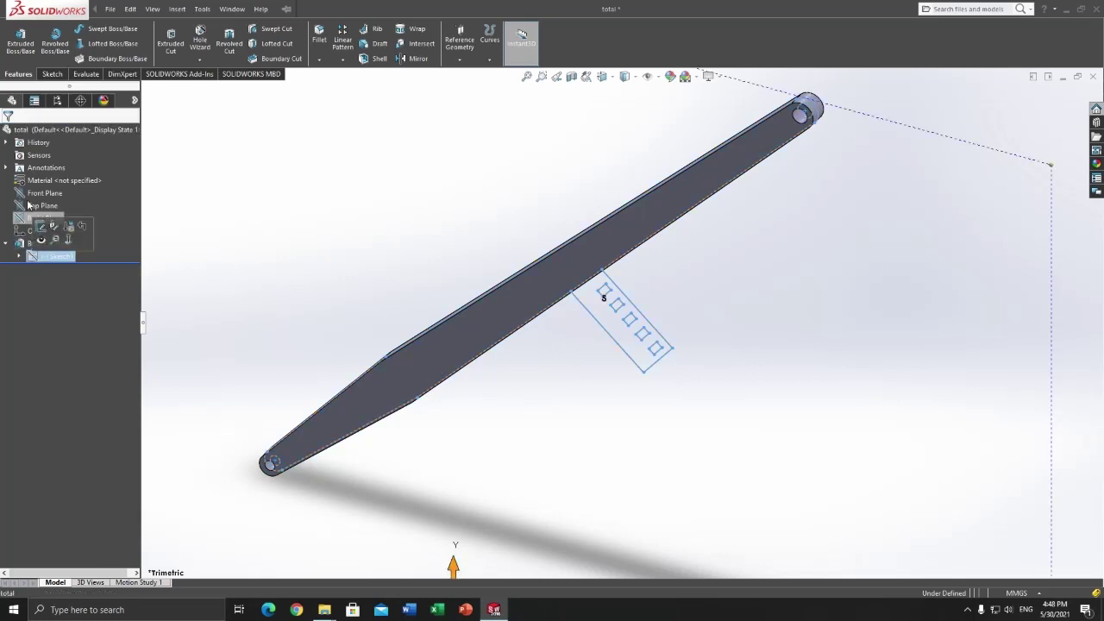
left_click(21, 40)
scroll(603, 338, "down", 5)
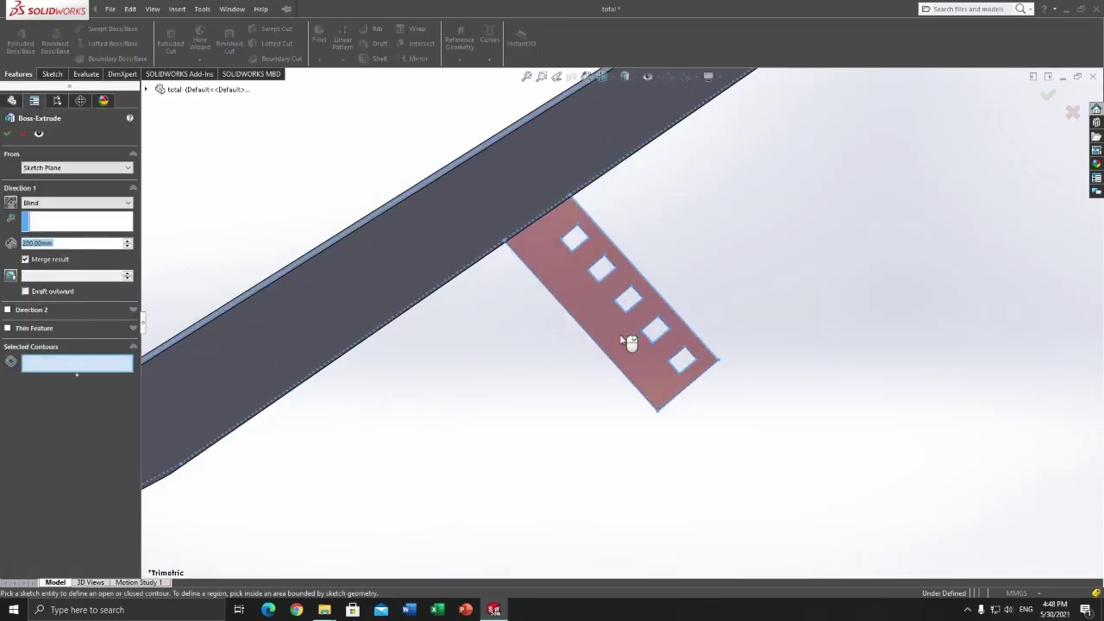
left_click(628, 334)
type("1")
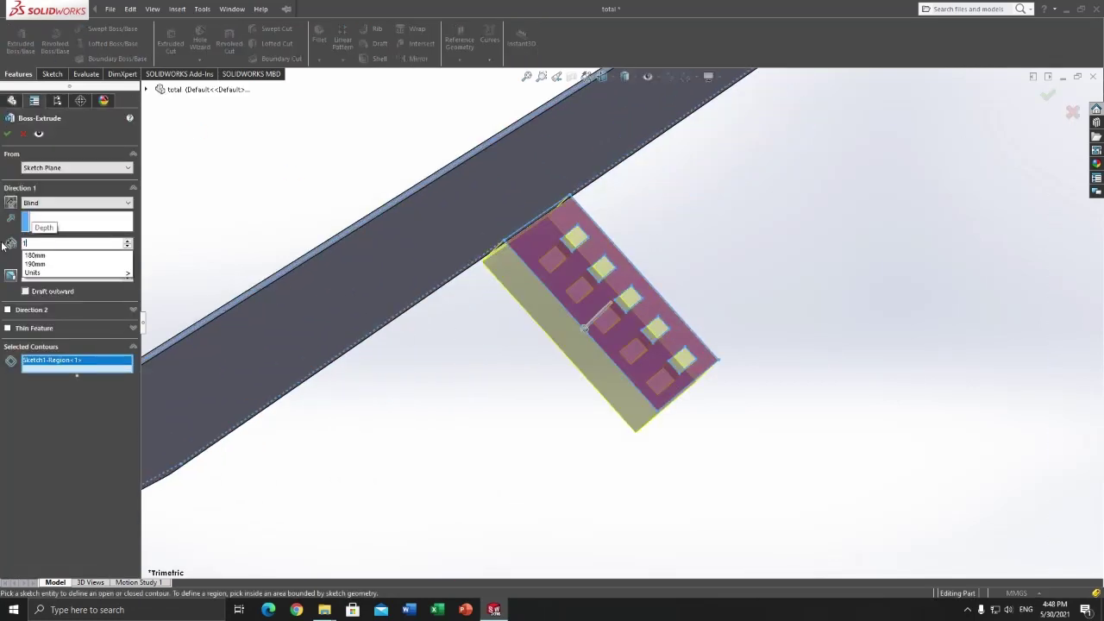
type("50")
key("Return")
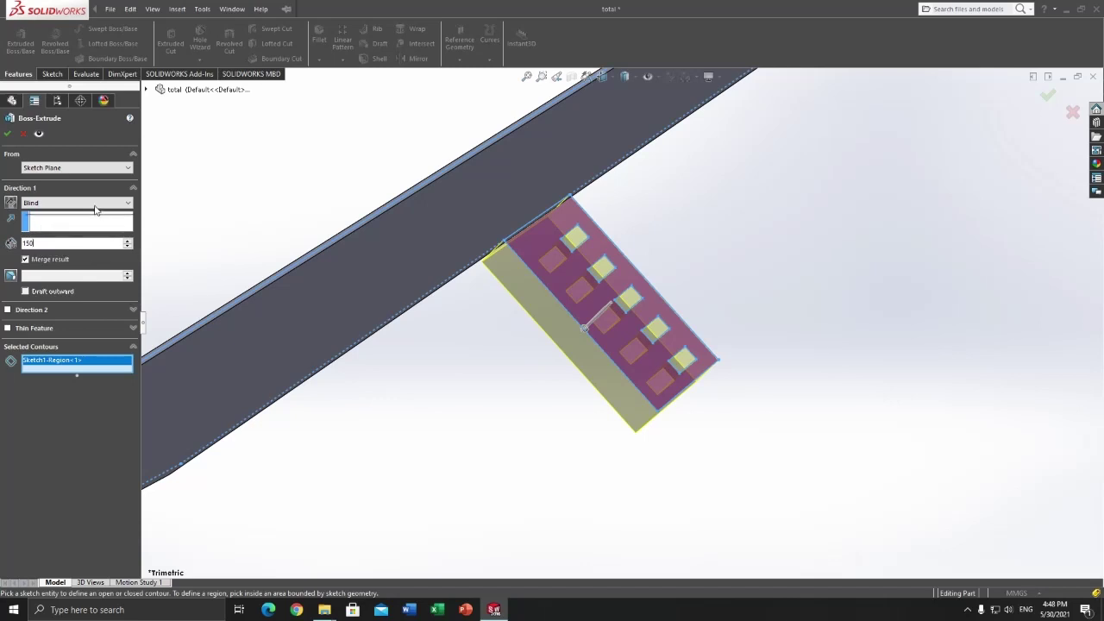
left_click(52, 187)
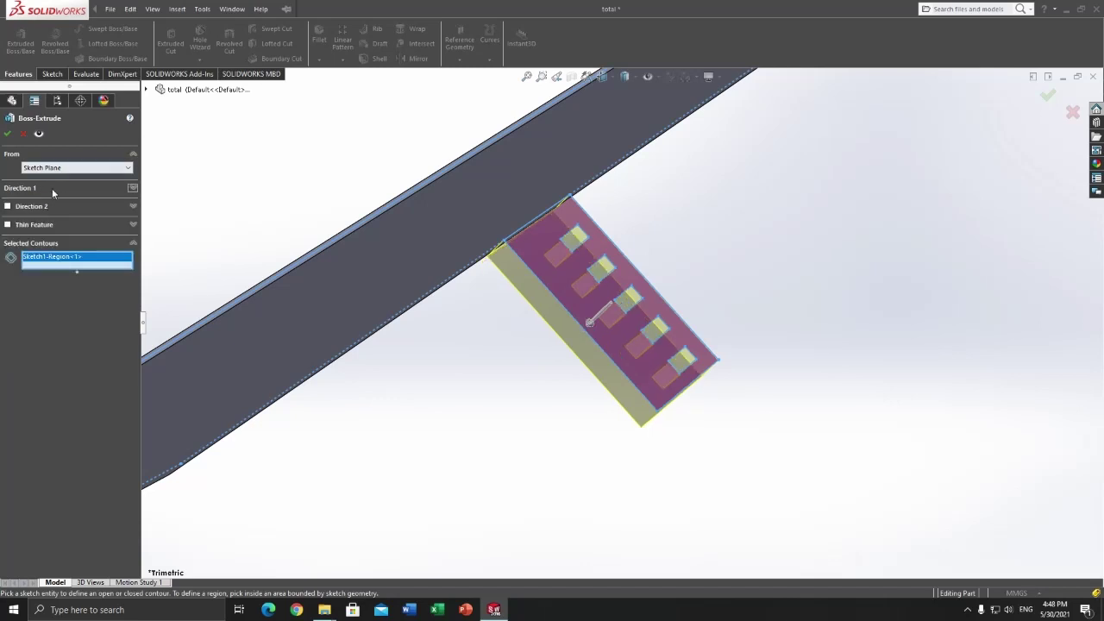
left_click(52, 189)
left_click(59, 202)
left_click(56, 261)
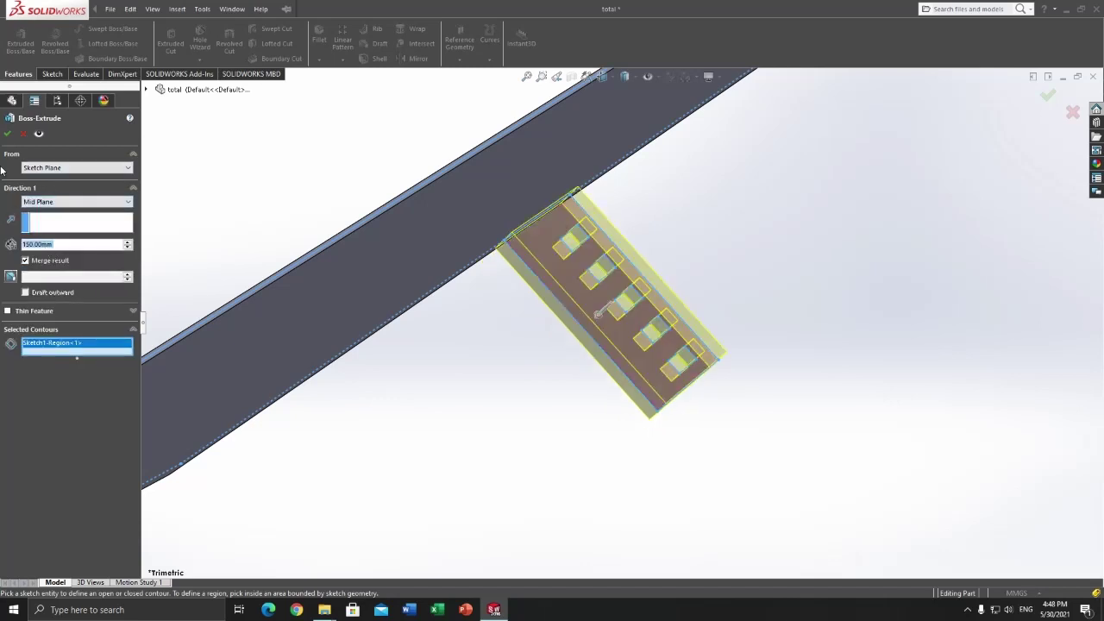
left_click(7, 134)
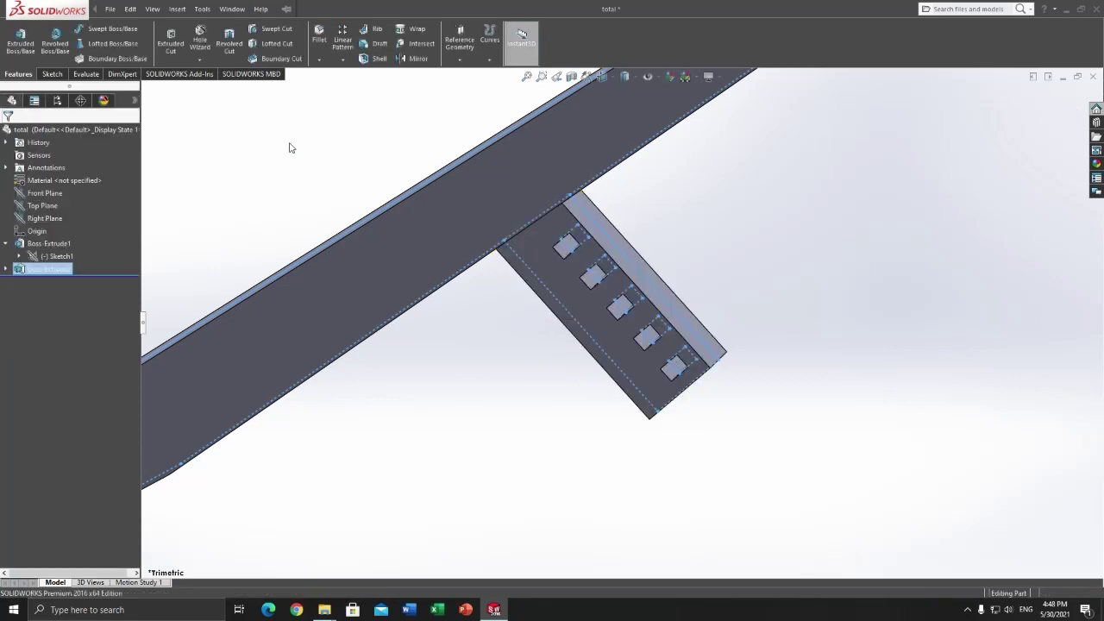
scroll(319, 164, "up", 5)
mouse_move(347, 184)
middle_mouse_down()
mouse_move(503, 229)
mouse_move(470, 224)
mouse_move(535, 209)
mouse_move(478, 212)
mouse_move(503, 202)
middle_mouse_up()
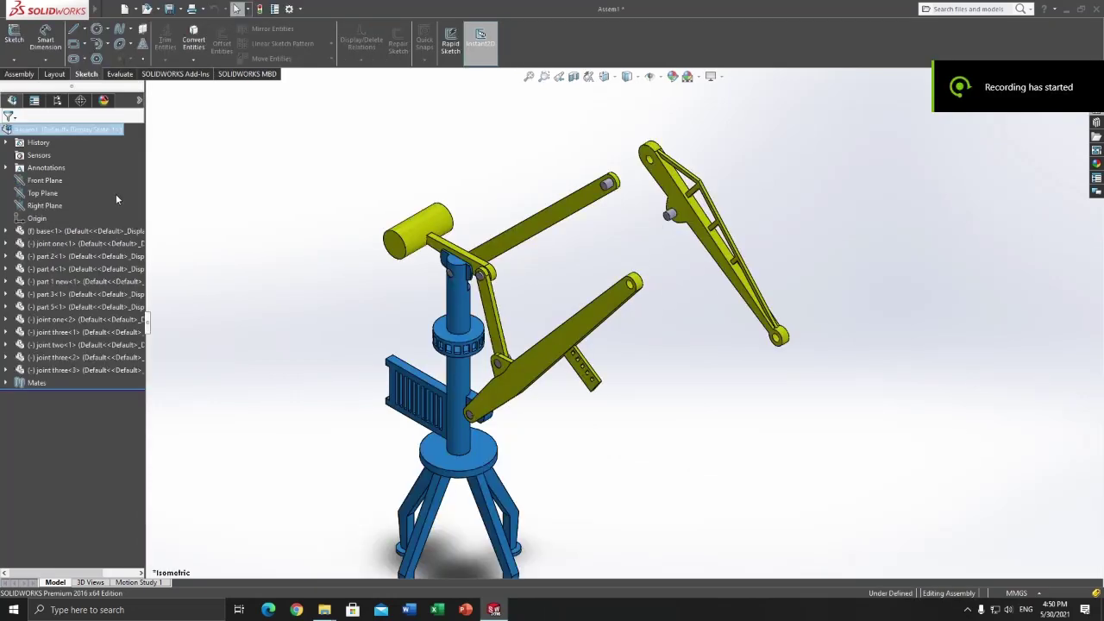
- Mate the joint pin concentric with the hole on the right arm
left_click(33, 75)
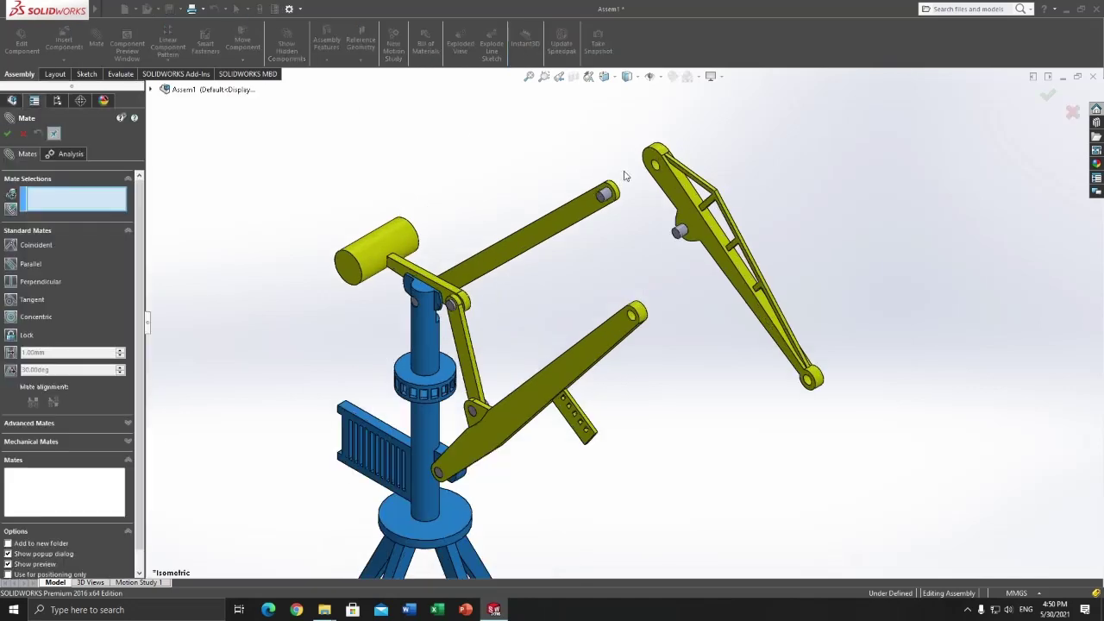
scroll(646, 138, "down", 5)
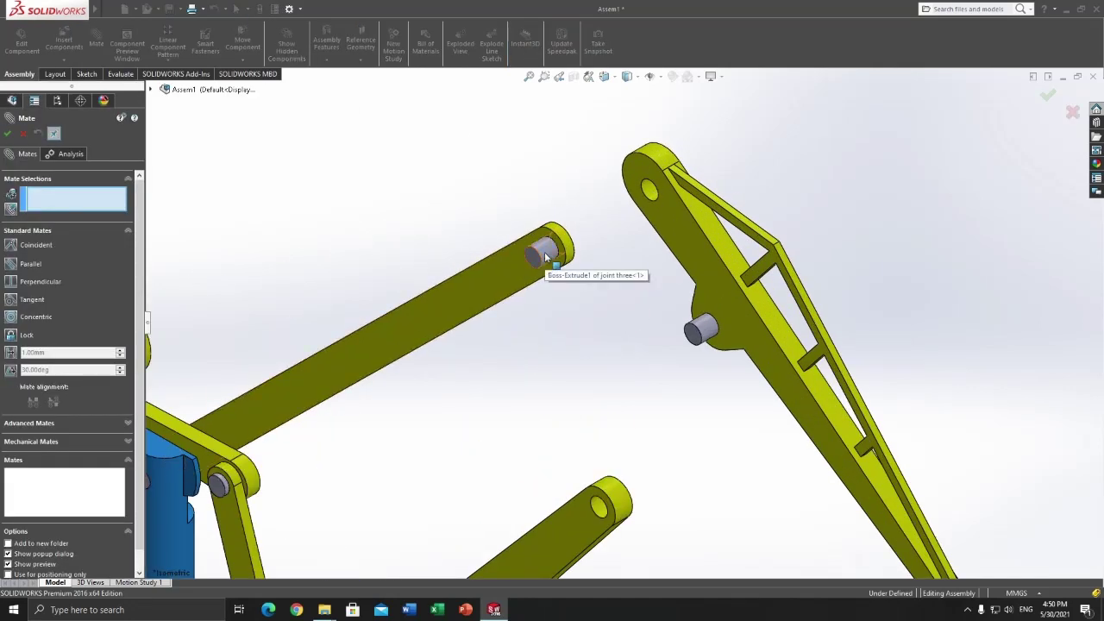
left_click(541, 259)
left_click(649, 190)
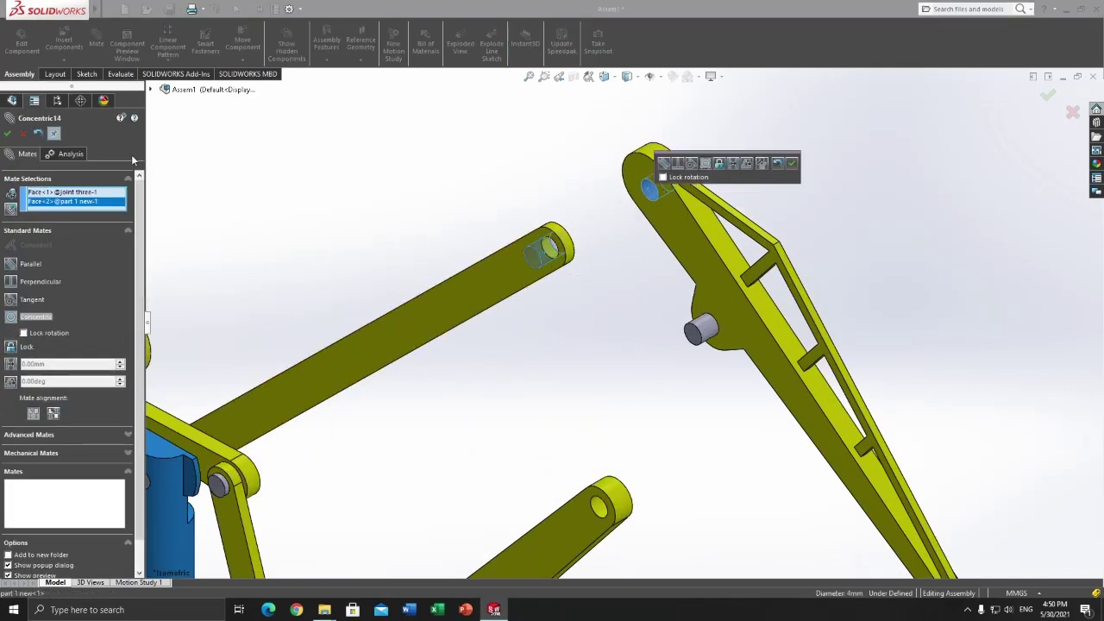
left_click(8, 134)
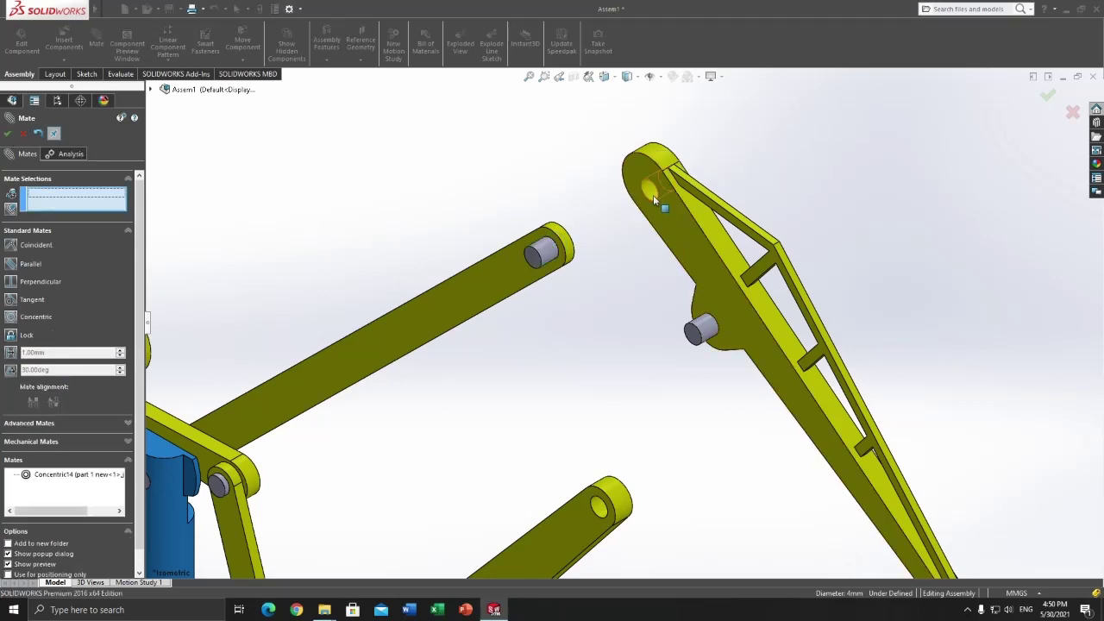
- Add a coincident mate making the long arm's face flush with the boom arm's face
left_click(494, 270)
middle_click_drag(599, 261, 608, 281)
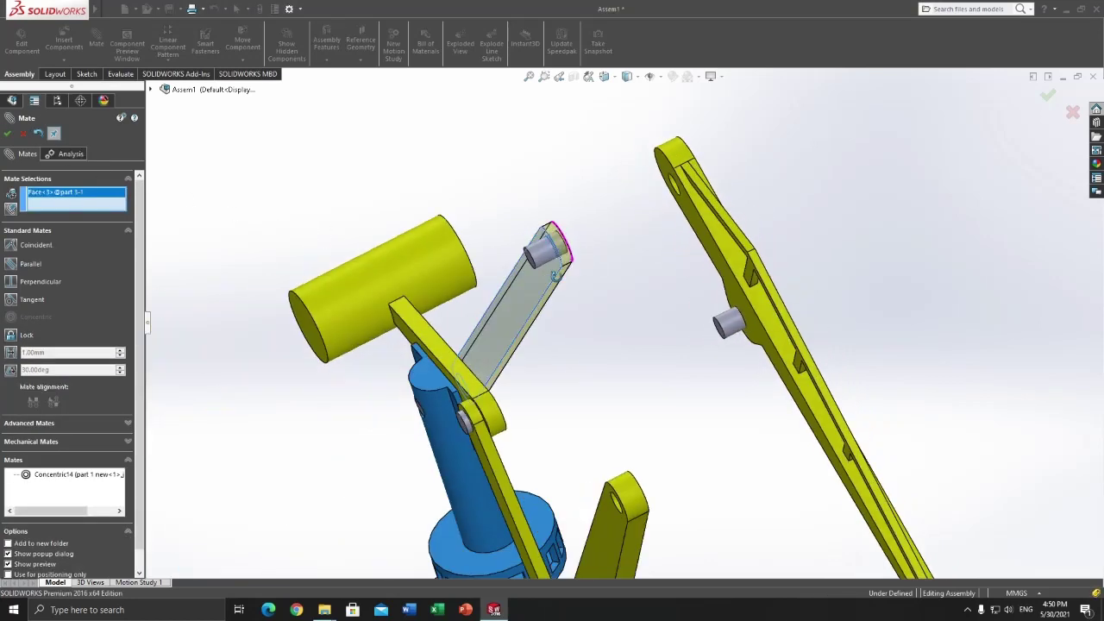
left_click(698, 239)
mouse_move(699, 239)
middle_mouse_down()
mouse_move(443, 284)
mouse_move(496, 268)
mouse_move(152, 194)
middle_mouse_up()
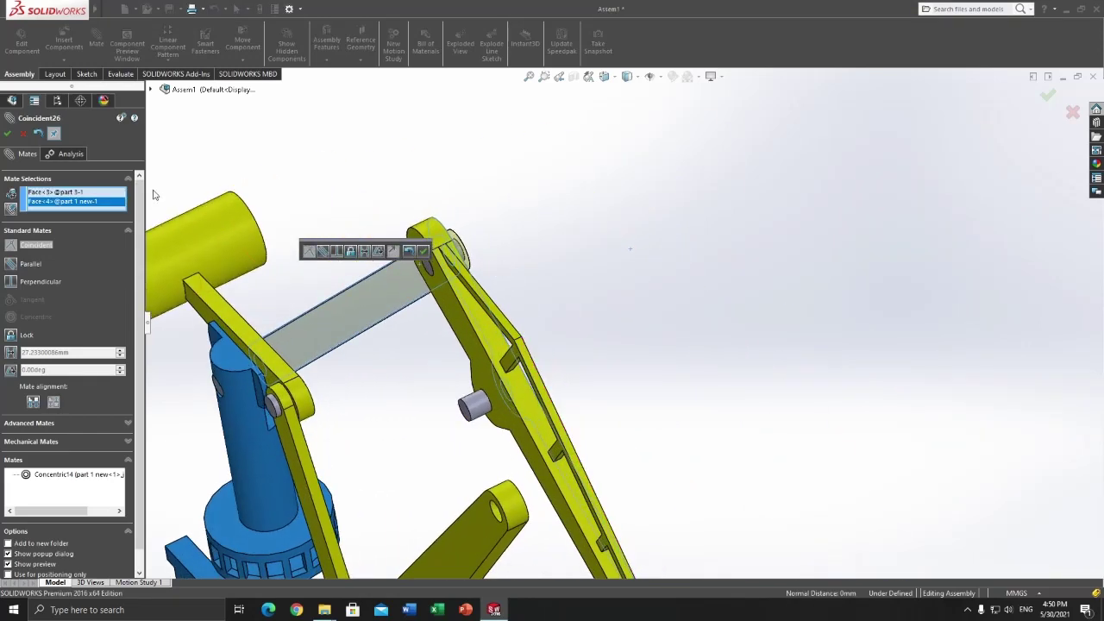
left_click(7, 133)
- Add a second concentric pin-in-hole mate at the lower joint and show the assembly isometric
scroll(518, 371, "down", 2)
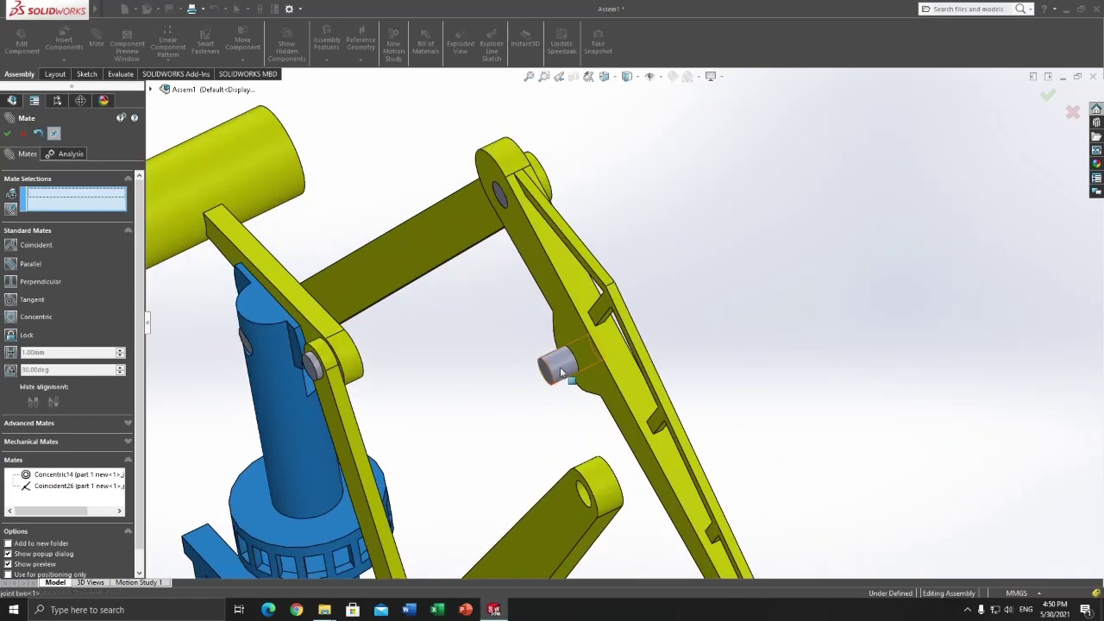
left_click(560, 372)
left_click(595, 513)
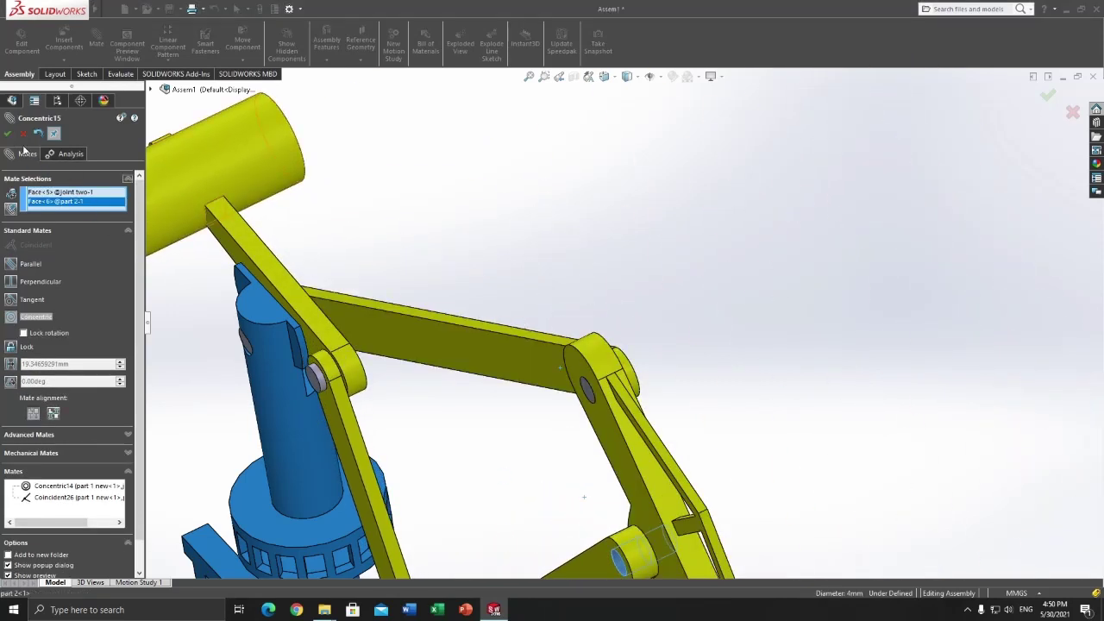
left_click(8, 134)
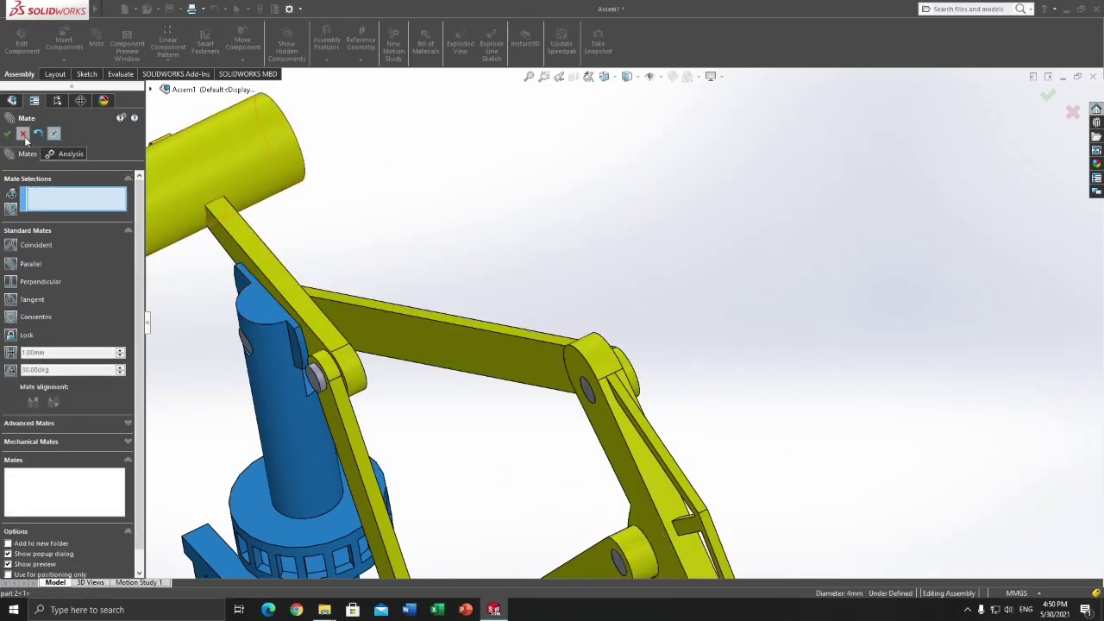
left_click(7, 133)
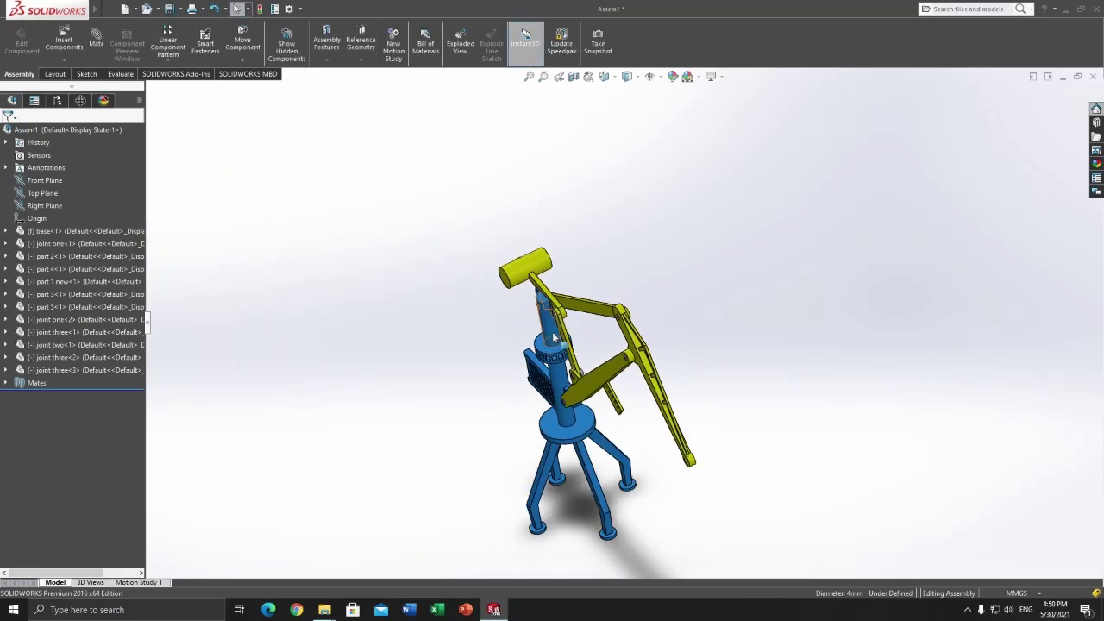
key("space")
left_click(531, 222)
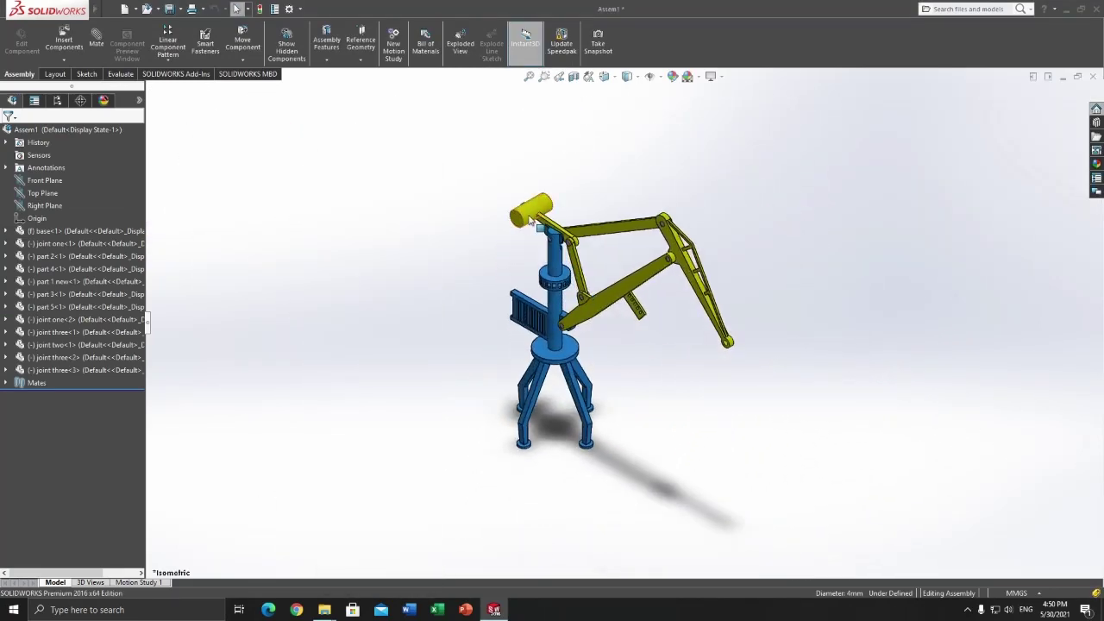